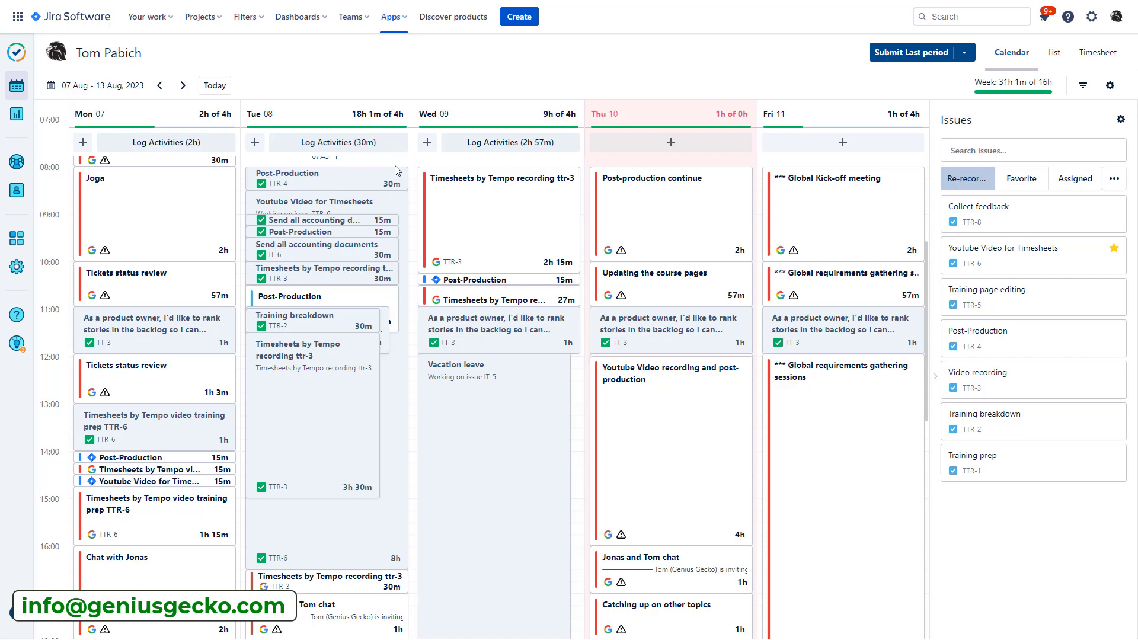
Look at the week in the List and Timesheet views, ending in the Calendar view for 07–13 August 2023
{"action": "left_click", "coordinate": [1053, 59]}
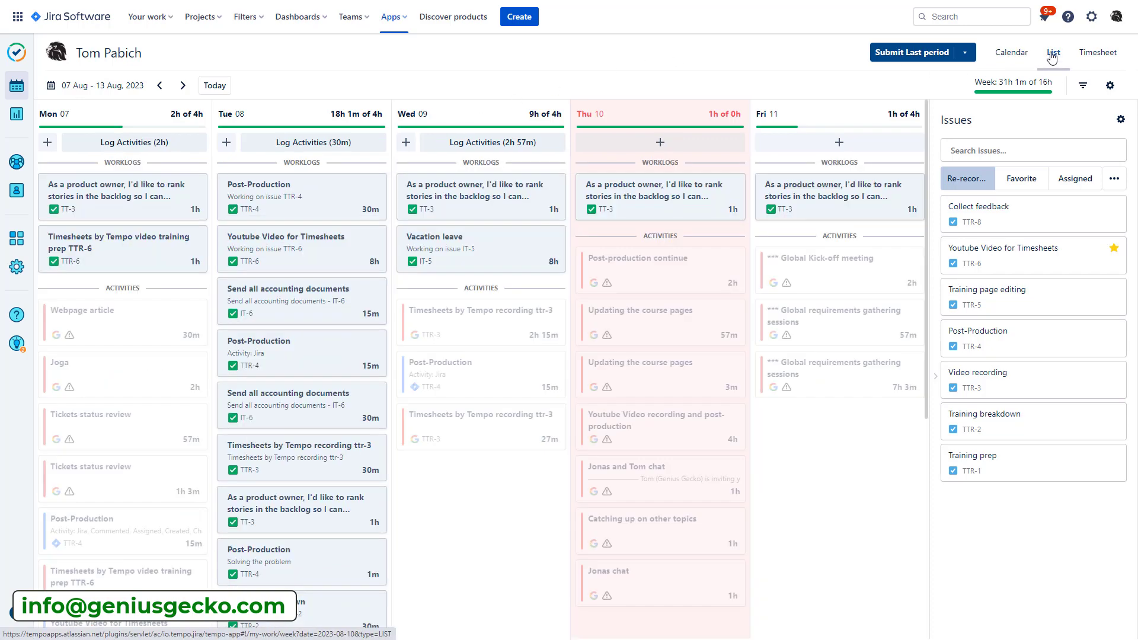
{"action": "left_click", "coordinate": [1017, 60]}
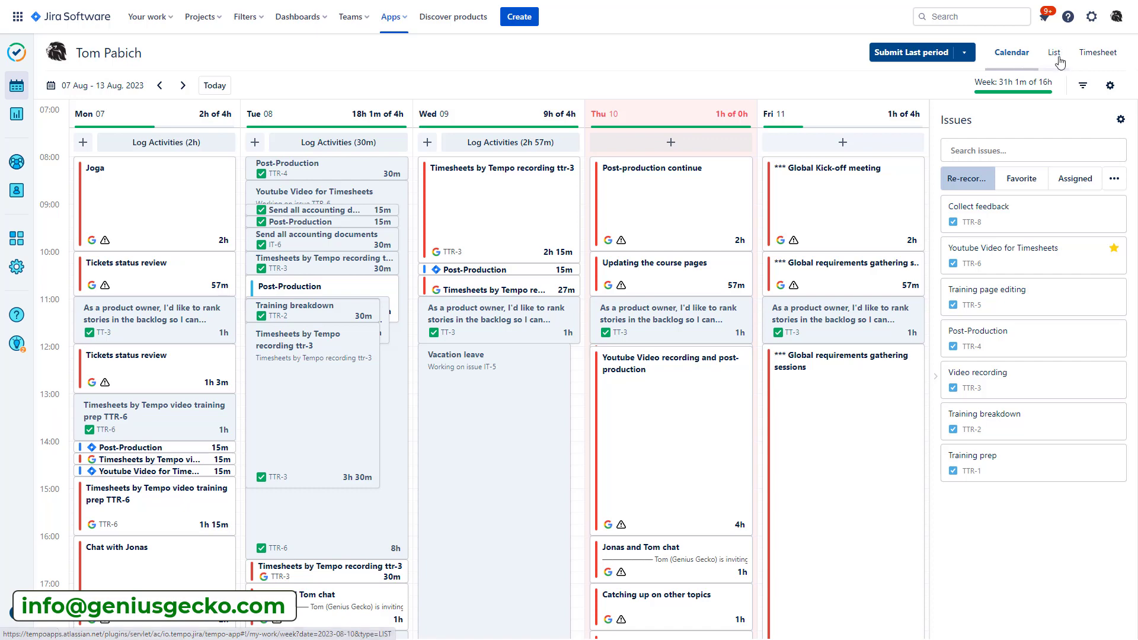
{"action": "left_click", "coordinate": [1098, 55]}
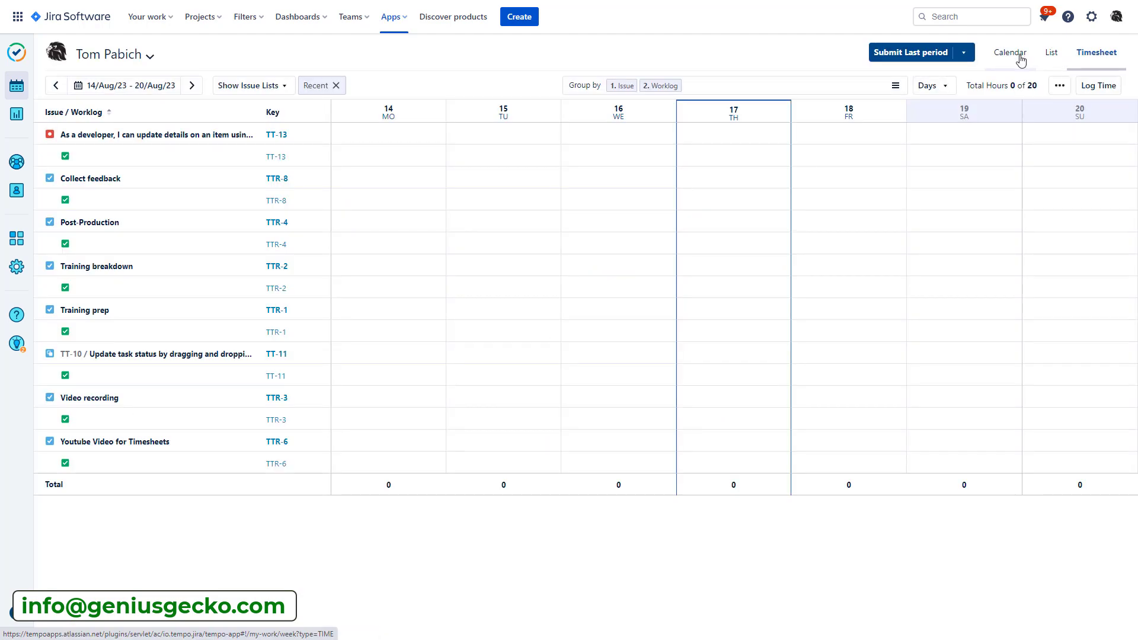
{"action": "left_click", "coordinate": [1020, 57]}
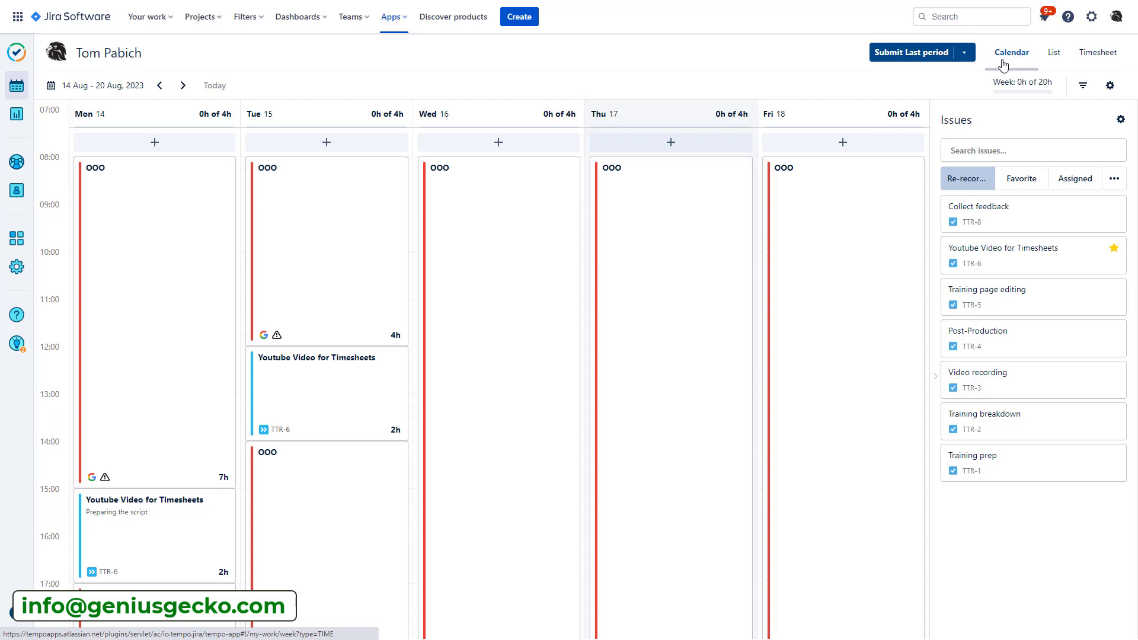
{"action": "left_click", "coordinate": [160, 86]}
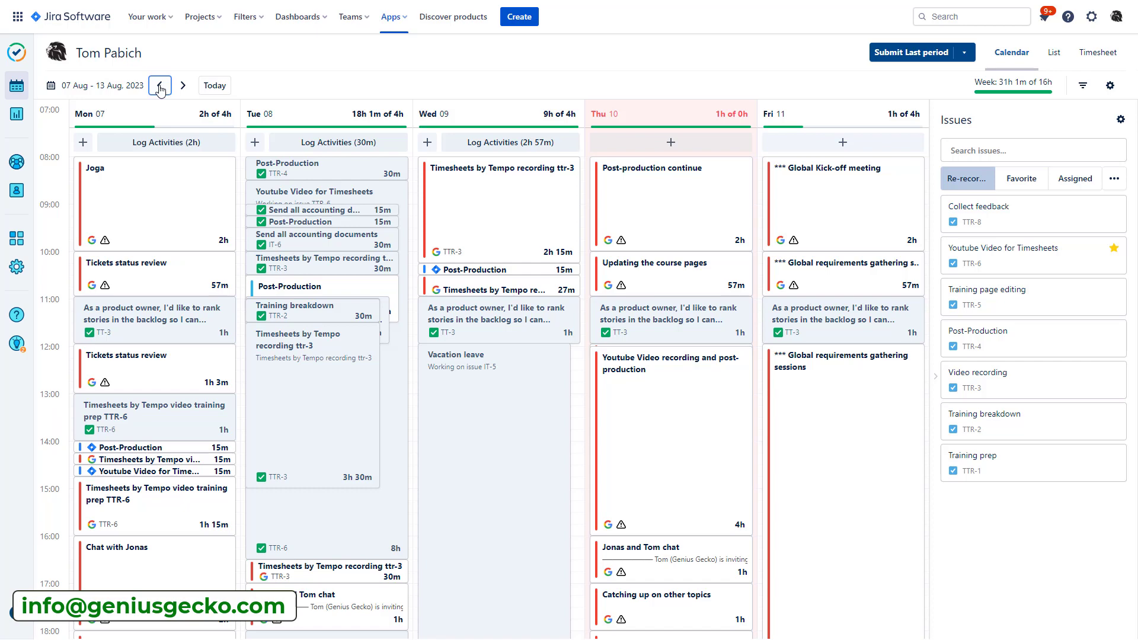
Open the Plan Time form for Tuesday 08 August and close it without planning anything
{"action": "mouse_move", "coordinate": [257, 151]}
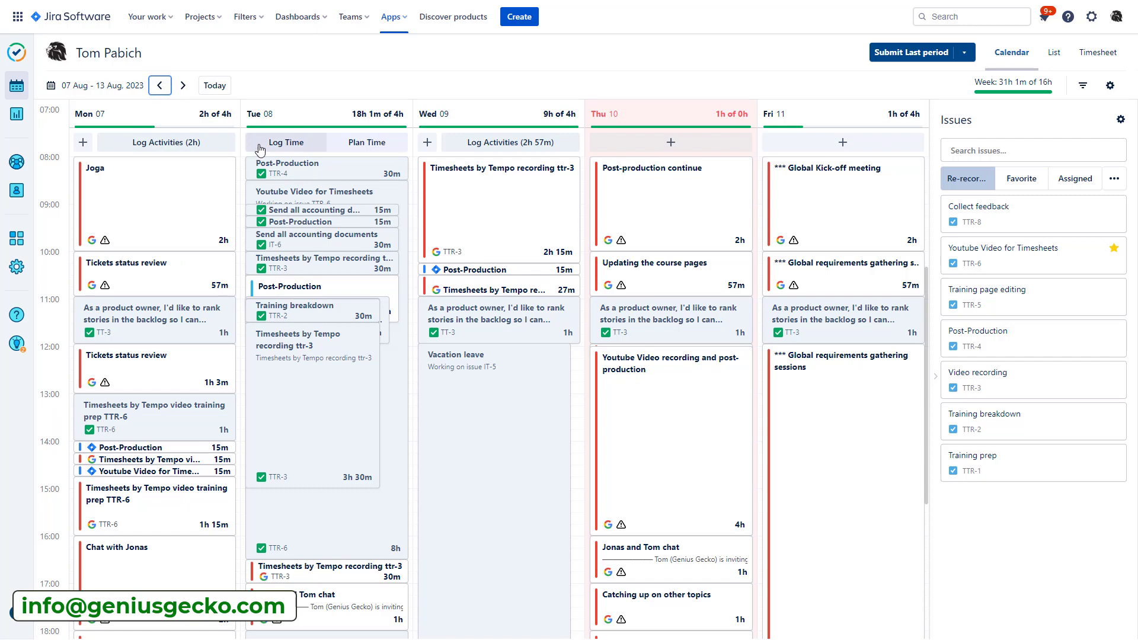
{"action": "left_click", "coordinate": [368, 142]}
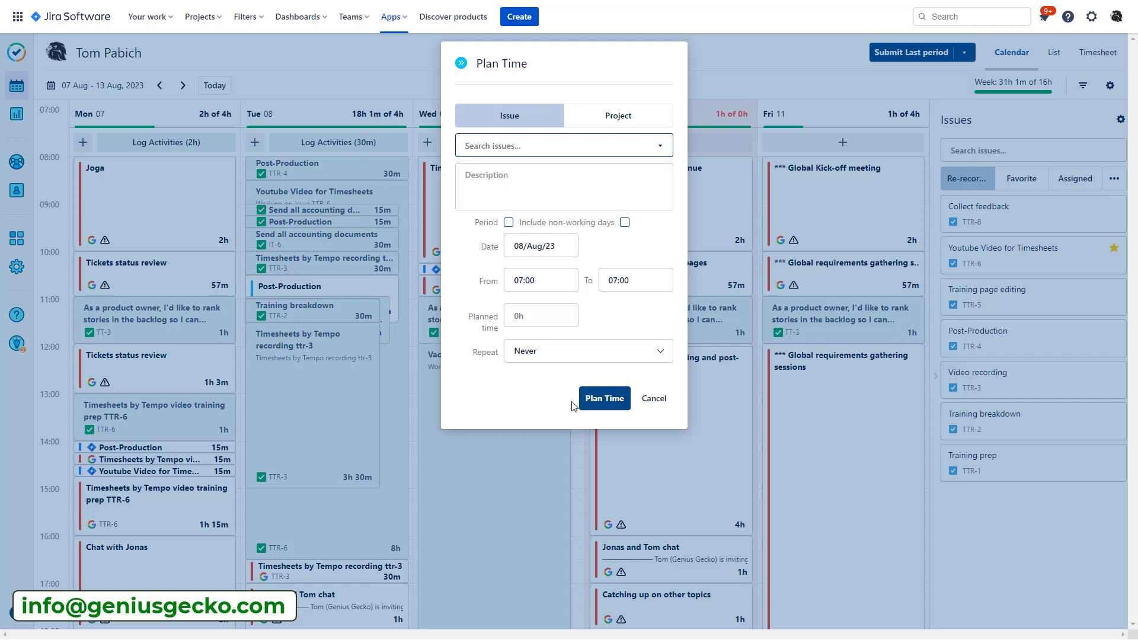
{"action": "left_click", "coordinate": [655, 398]}
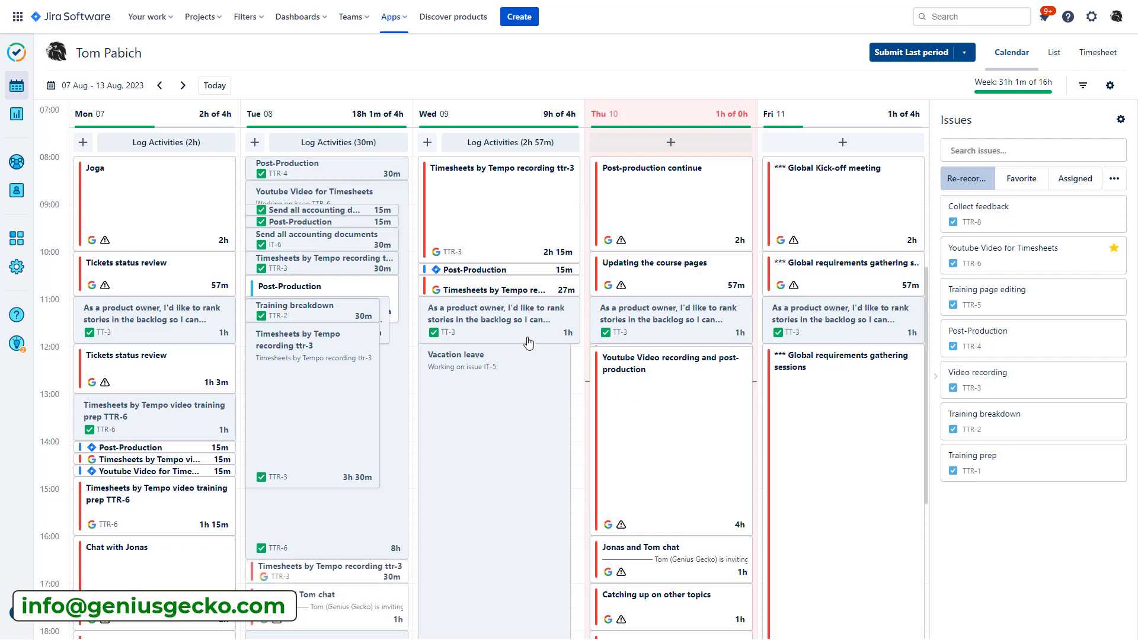
Examine the week's worklogs, plans and activities in the List view
{"action": "left_click", "coordinate": [1053, 54]}
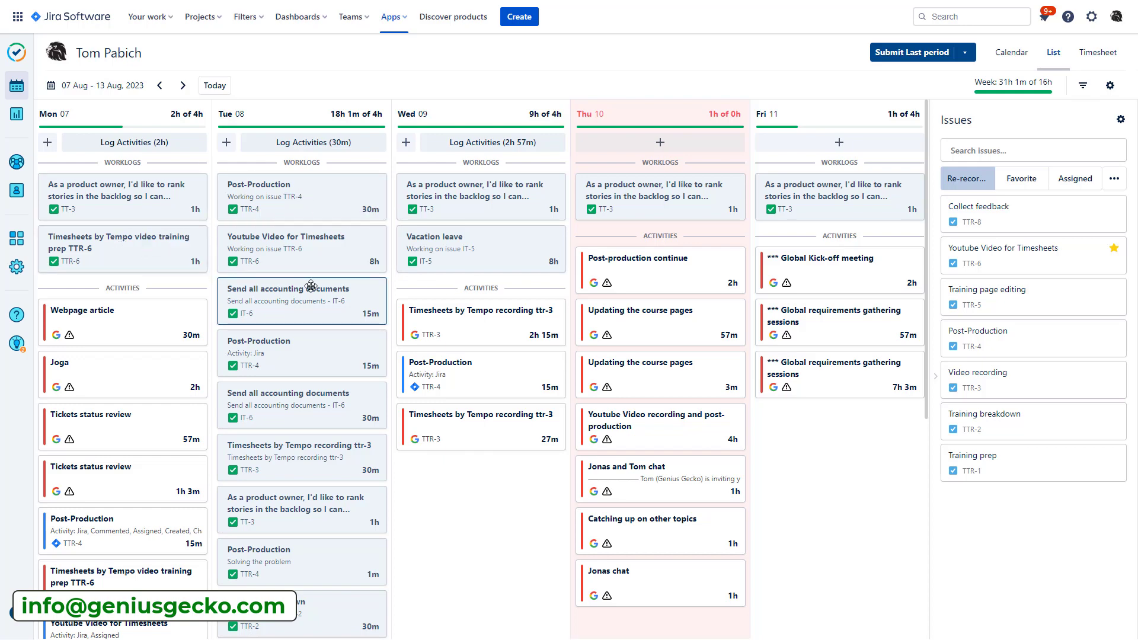
{"action": "scroll", "coordinate": [498, 419], "scroll_direction": "down", "scroll_amount": 3}
{"action": "scroll", "coordinate": [498, 419], "scroll_direction": "down", "scroll_amount": 4}
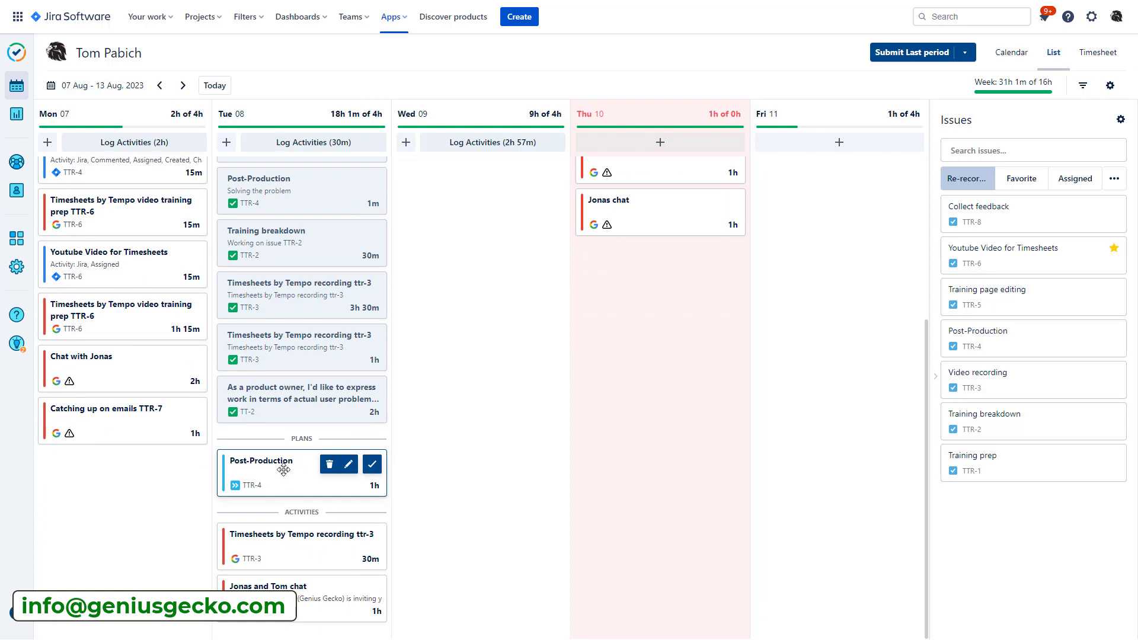
{"action": "scroll", "coordinate": [440, 348], "scroll_direction": "up", "scroll_amount": 6}
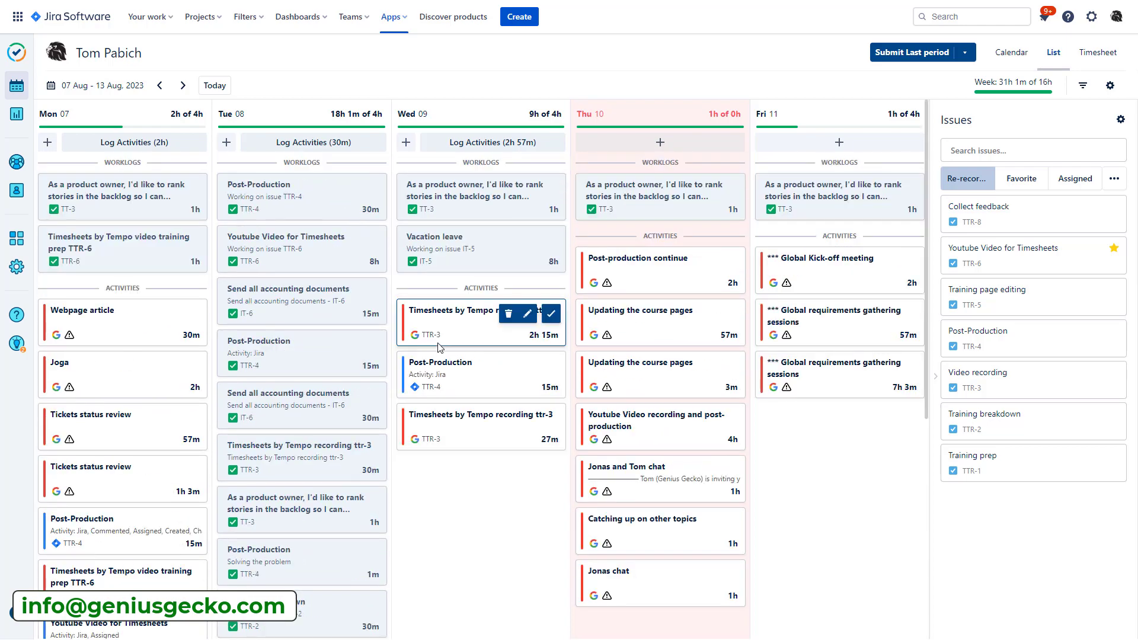
In the Calendar view, log Wednesday 09's 2h 15m "Timesheets by Tempo recording ttr-3" activity as a worklog directly, without editing it
{"action": "left_click", "coordinate": [1014, 53]}
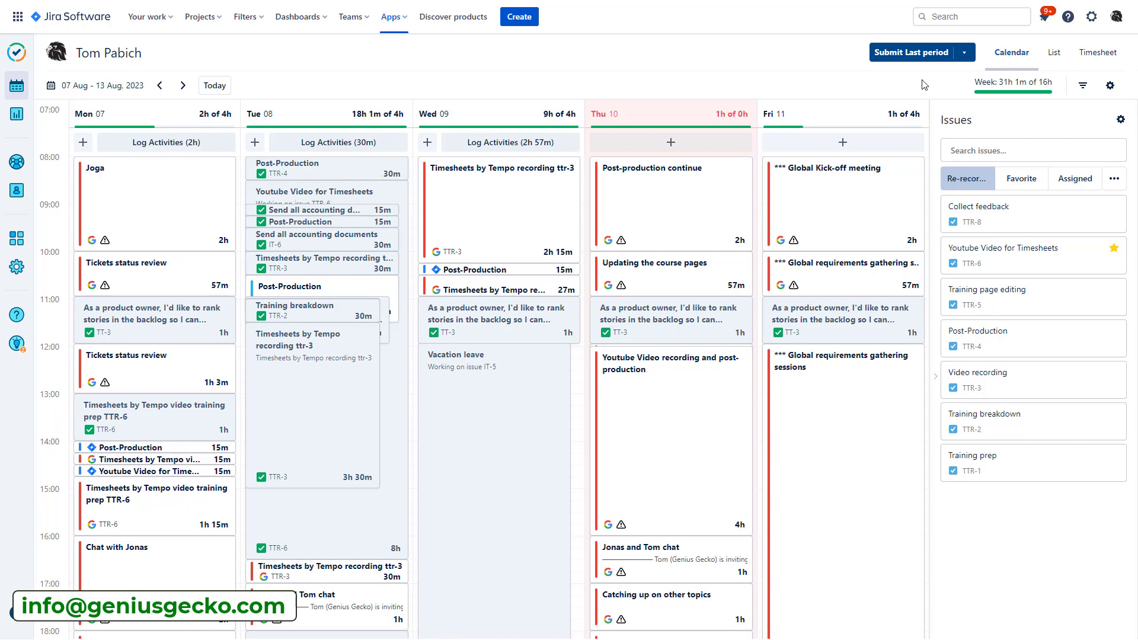
{"action": "mouse_move", "coordinate": [730, 213]}
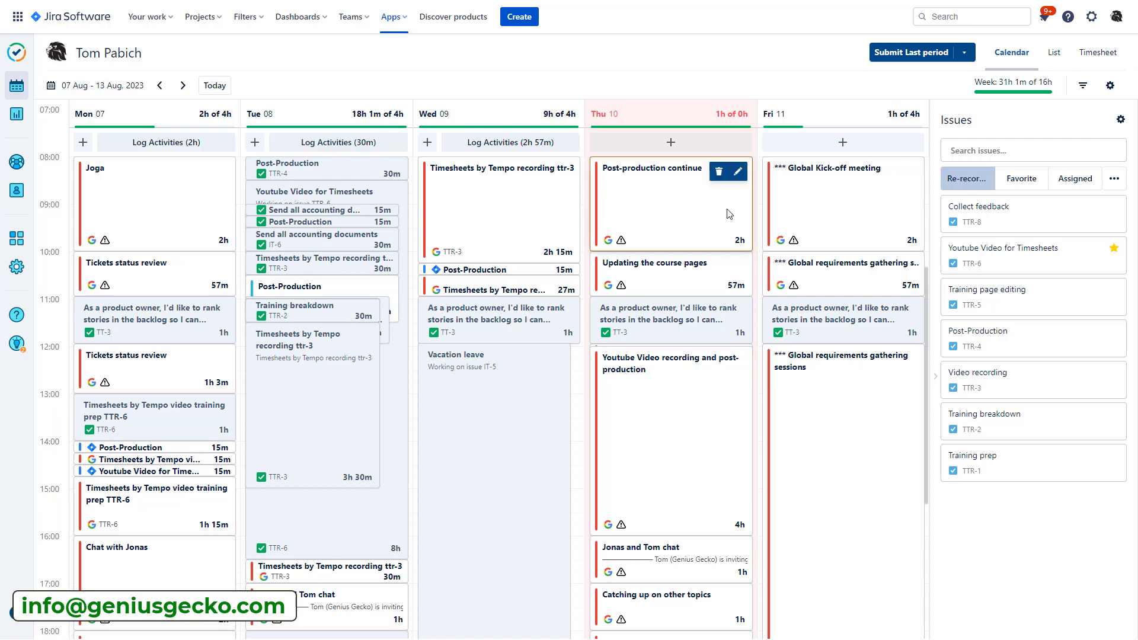
{"action": "mouse_move", "coordinate": [493, 438]}
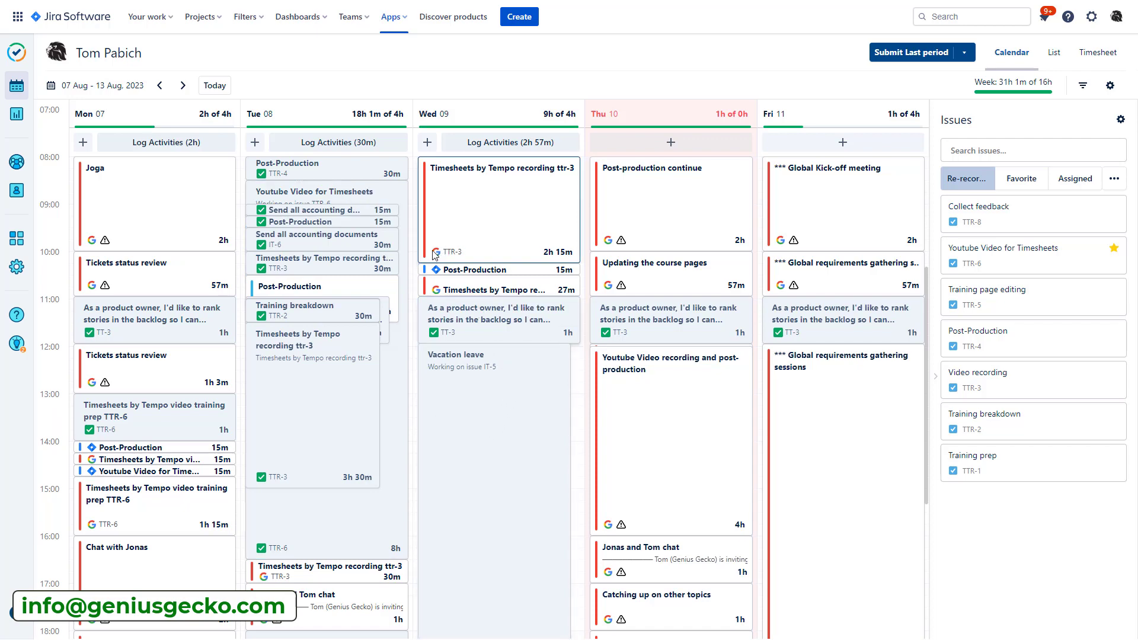
{"action": "mouse_move", "coordinate": [439, 251]}
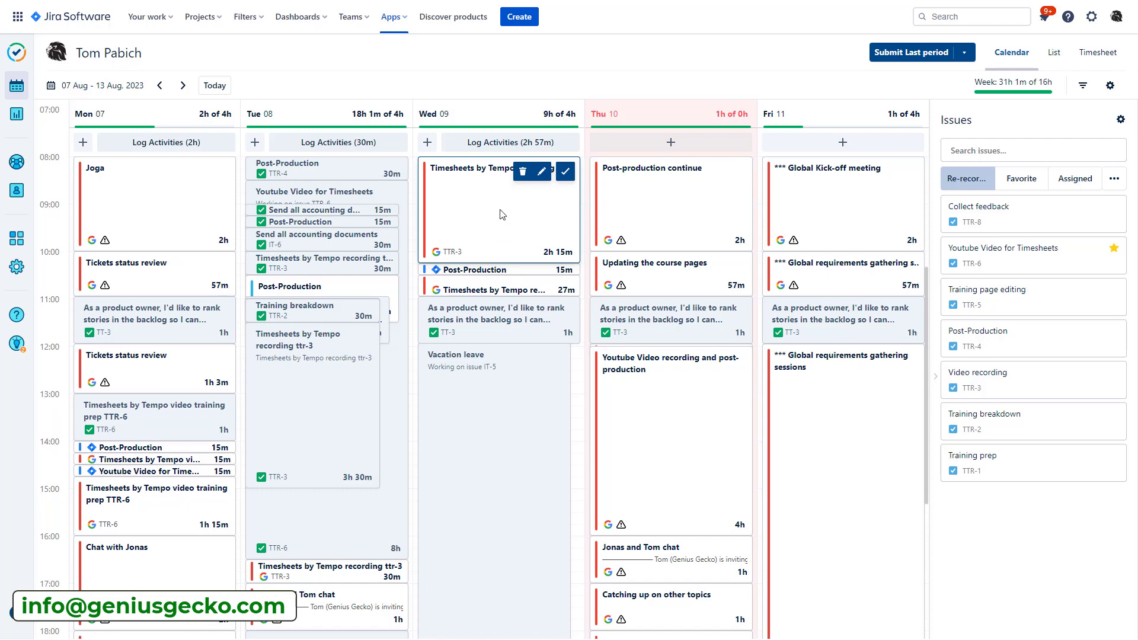
{"action": "left_click", "coordinate": [566, 174]}
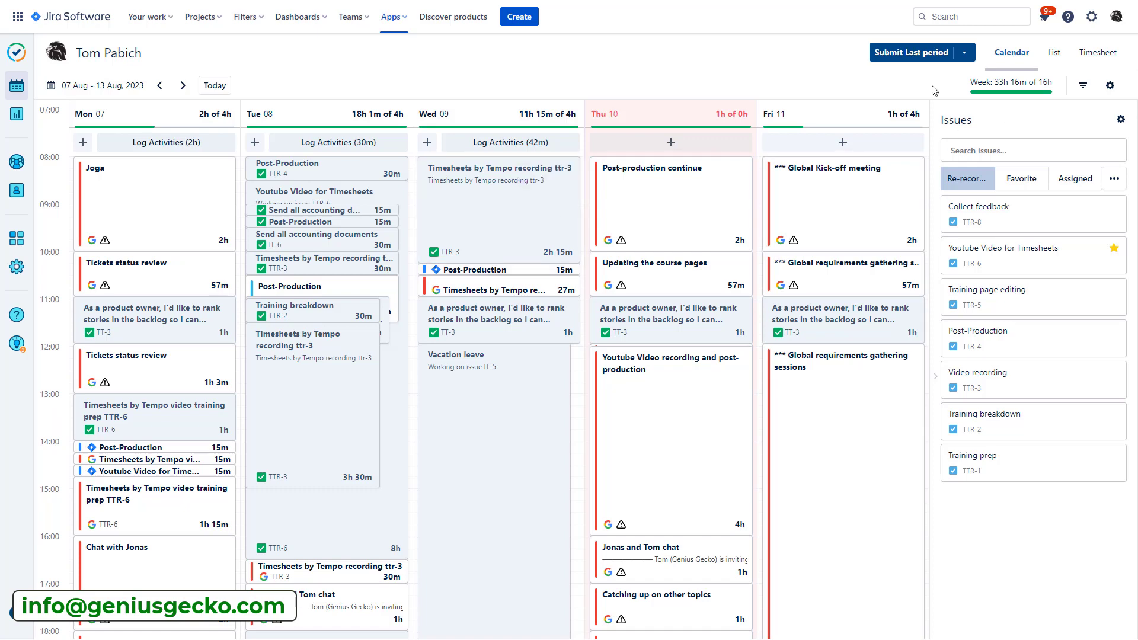
Show the calendar's filter options for activity sources and close them without changing any
{"action": "left_click", "coordinate": [1082, 86]}
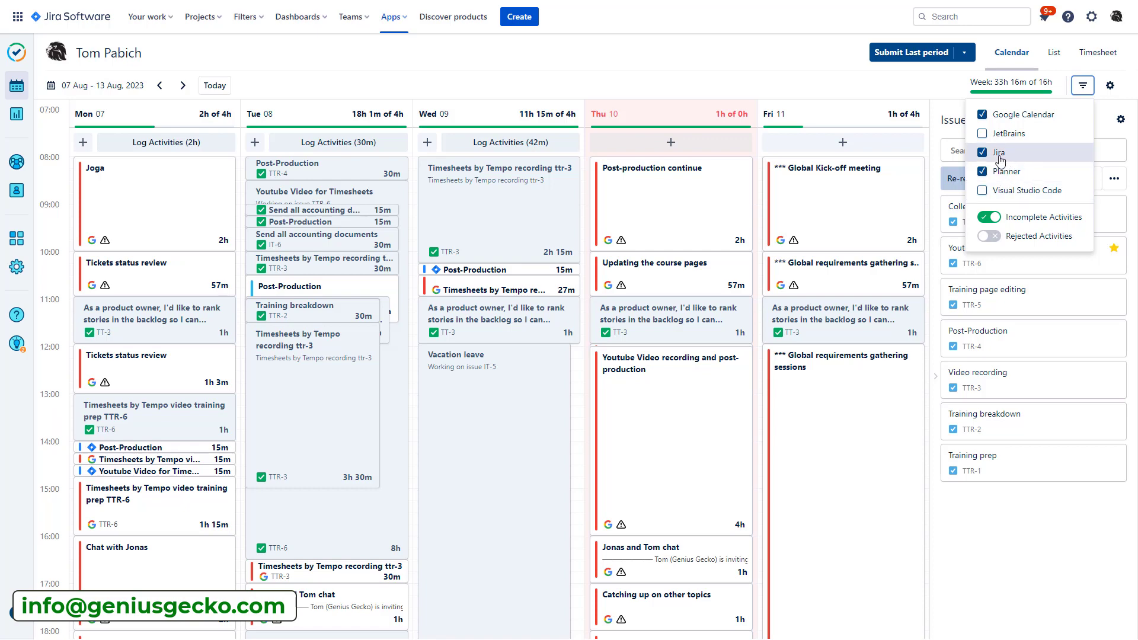
{"action": "left_click", "coordinate": [878, 89]}
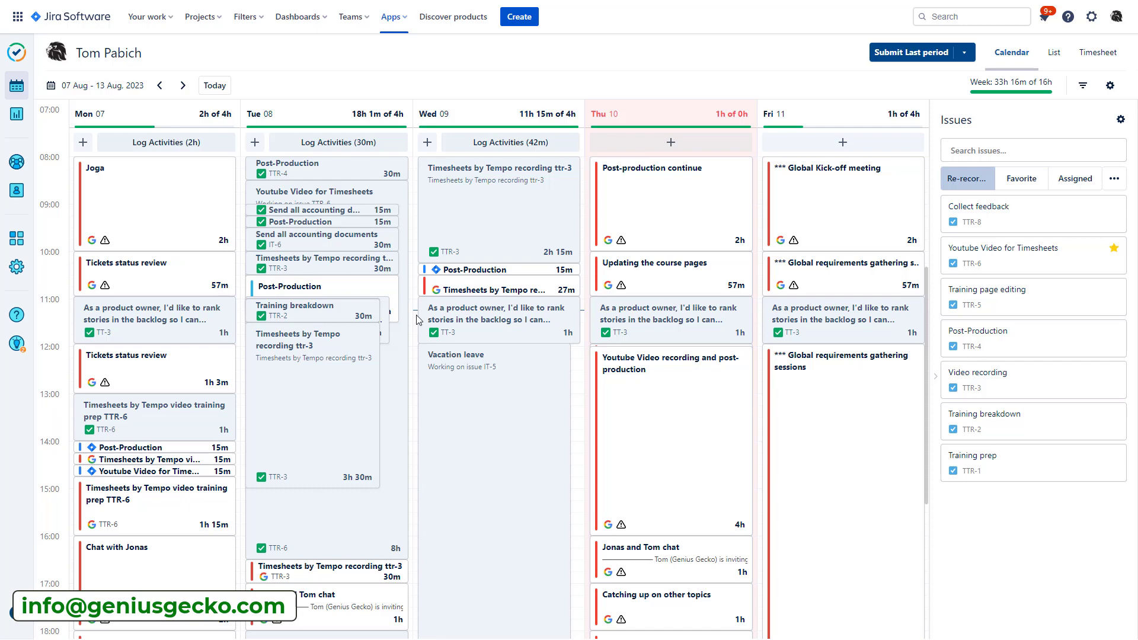
Edit Wednesday 09's Post-Production activity (TTR-4), setting its duration to 1h 15m, and log the time
{"action": "mouse_move", "coordinate": [485, 272]}
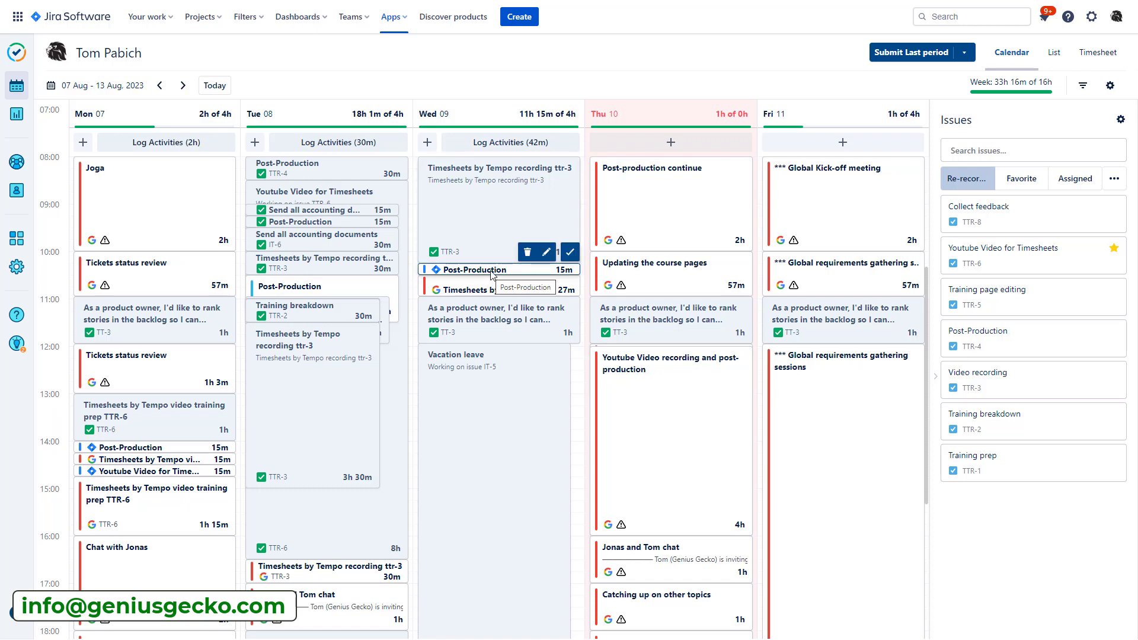
{"action": "left_click", "coordinate": [545, 252]}
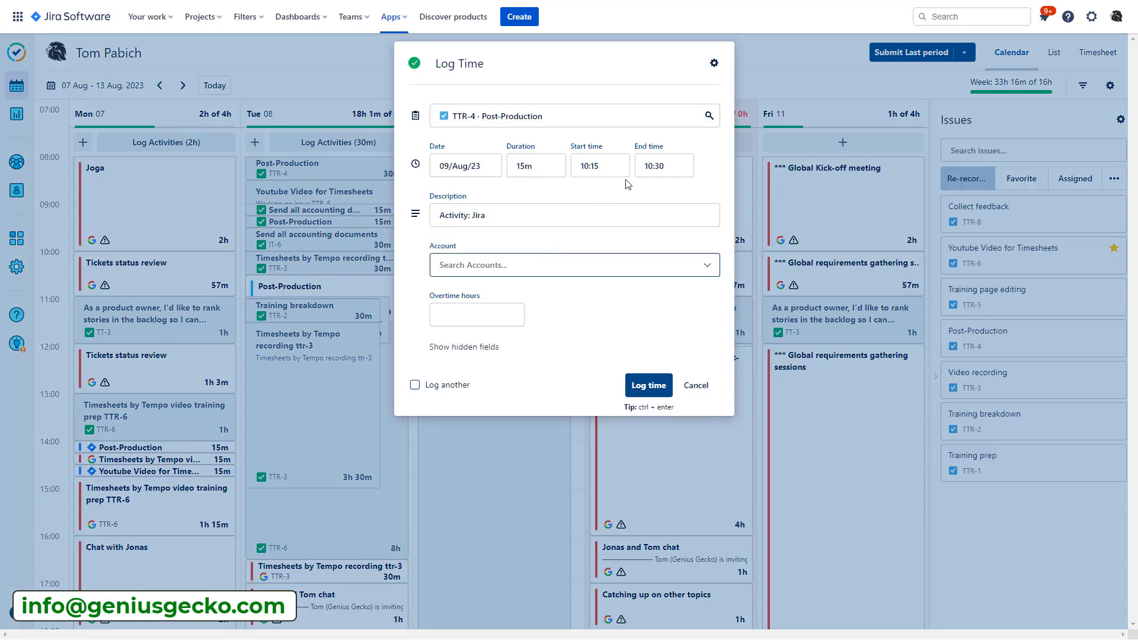
{"action": "left_click", "coordinate": [538, 166]}
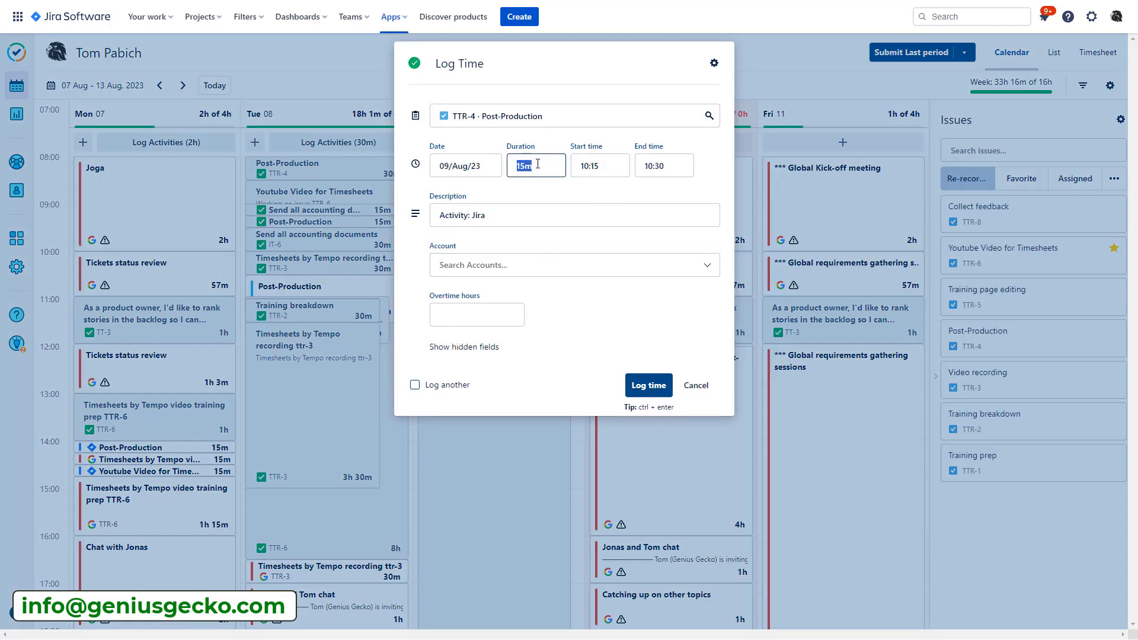
{"action": "type", "text": "1h 15m"}
{"action": "left_click", "coordinate": [656, 388]}
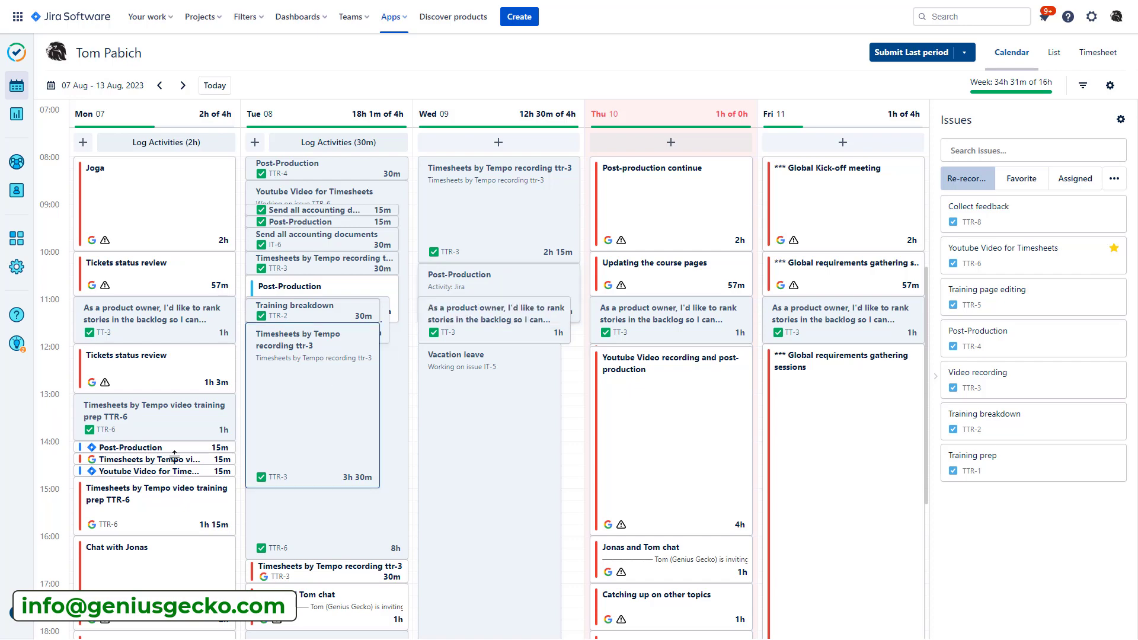
{"action": "mouse_move", "coordinate": [142, 451]}
{"action": "left_click", "coordinate": [391, 18]}
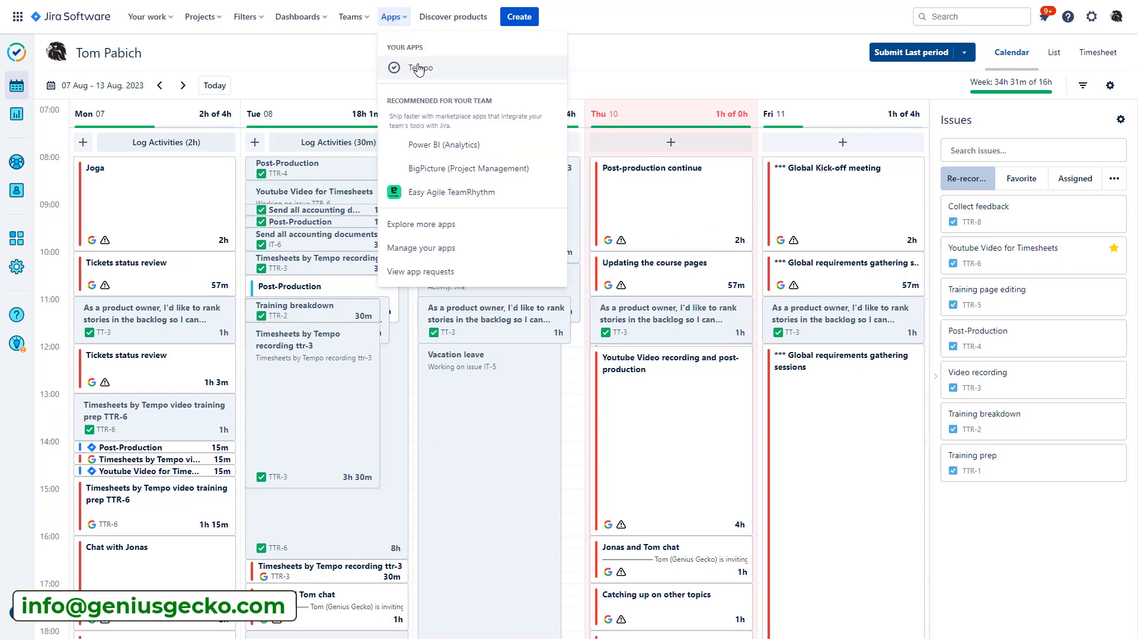
{"action": "left_click", "coordinate": [259, 53]}
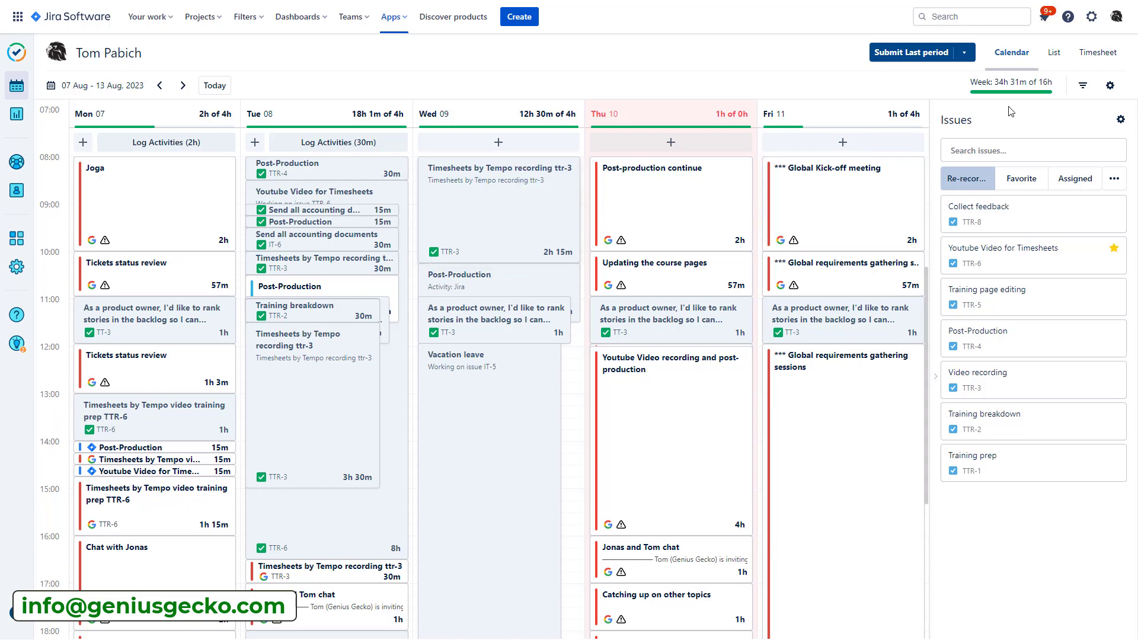
Review the week in the List view, comparing each day's worklogs, plans and activities and checking the actions available on the entries
{"action": "left_click", "coordinate": [1055, 53]}
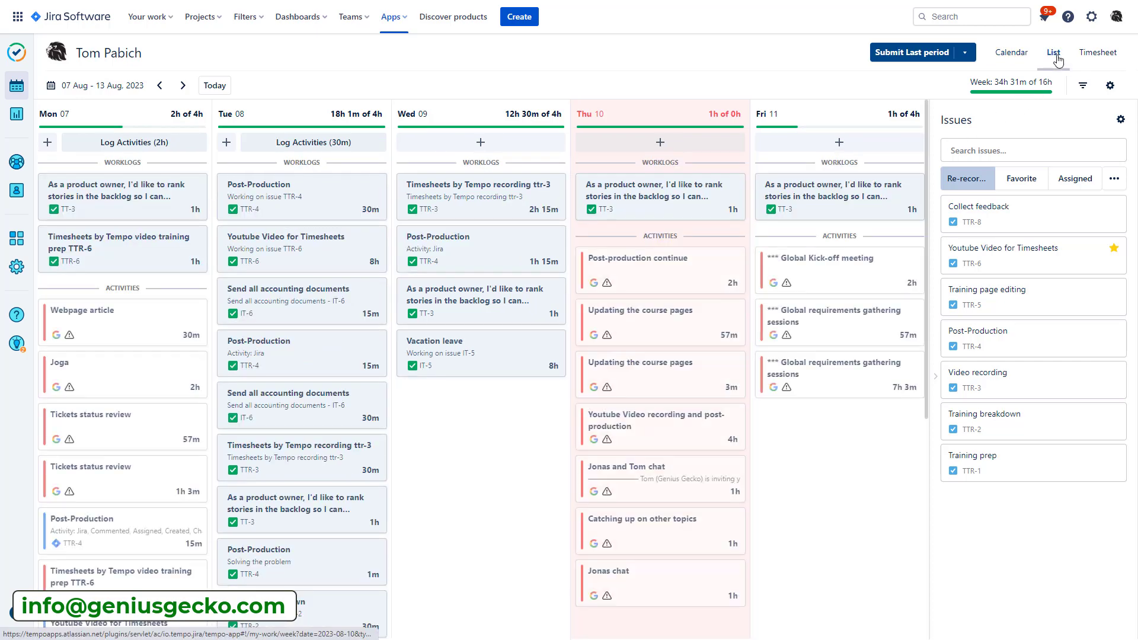
{"action": "mouse_move", "coordinate": [358, 462]}
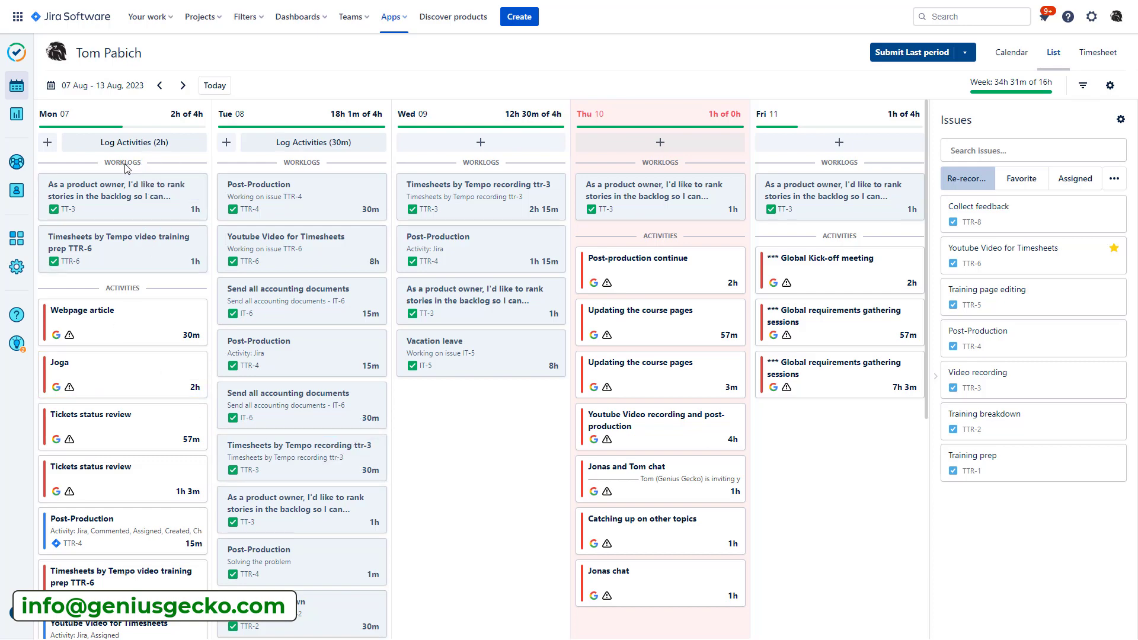
{"action": "mouse_move", "coordinate": [153, 250]}
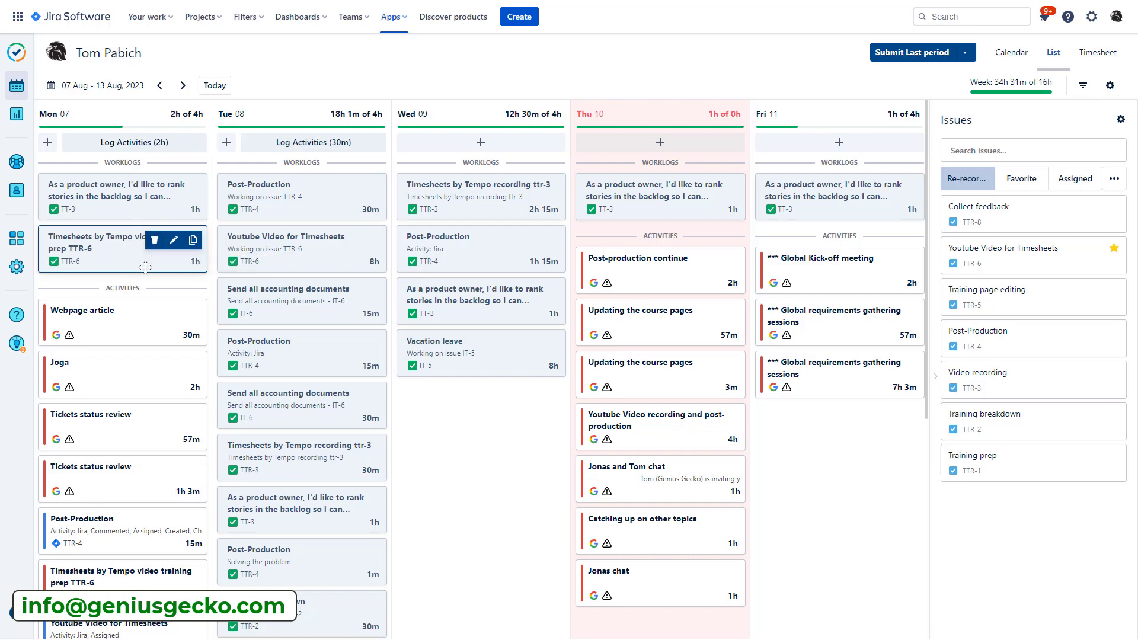
{"action": "mouse_move", "coordinate": [116, 371]}
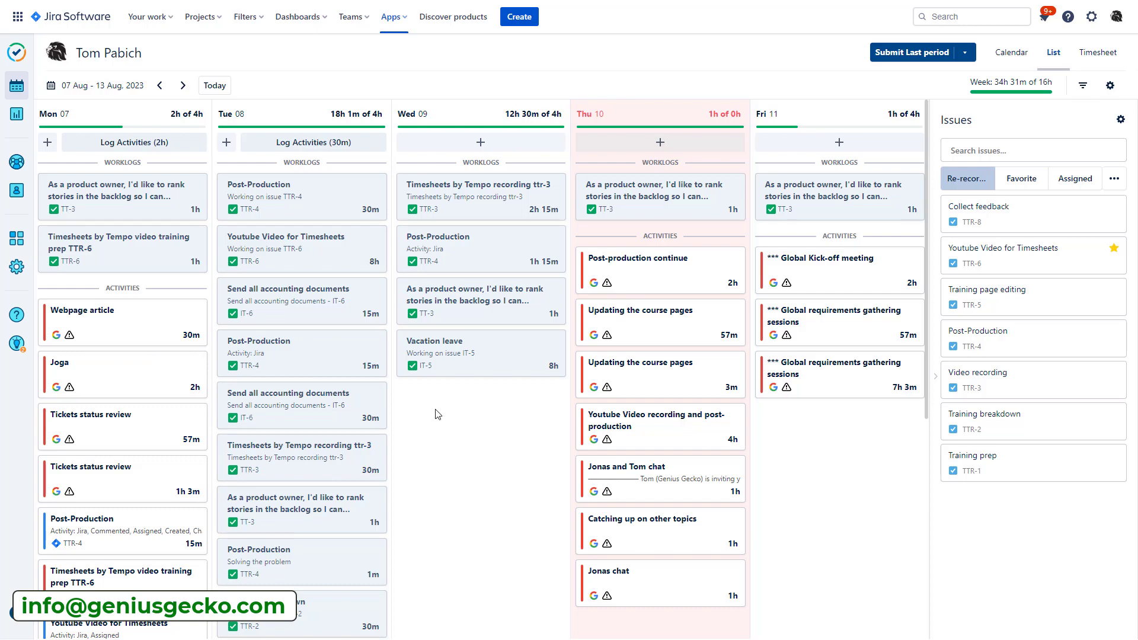
{"action": "scroll", "coordinate": [438, 414], "scroll_direction": "down", "scroll_amount": 6}
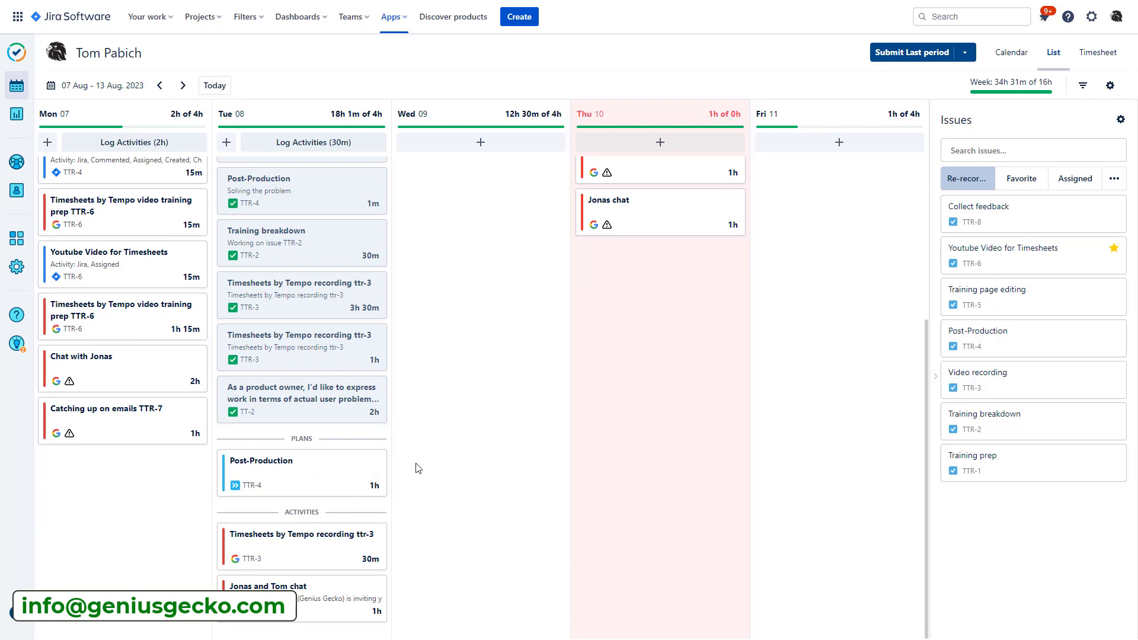
{"action": "scroll", "coordinate": [486, 385], "scroll_direction": "up", "scroll_amount": 5}
{"action": "scroll", "coordinate": [486, 386], "scroll_direction": "up", "scroll_amount": 2}
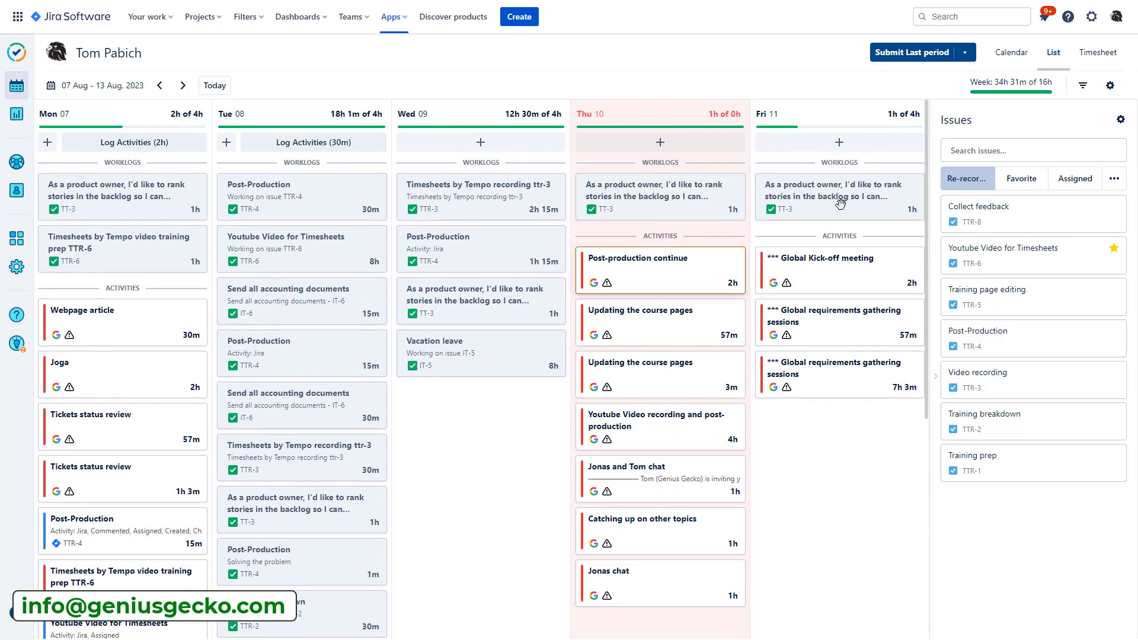
{"action": "mouse_move", "coordinate": [890, 185]}
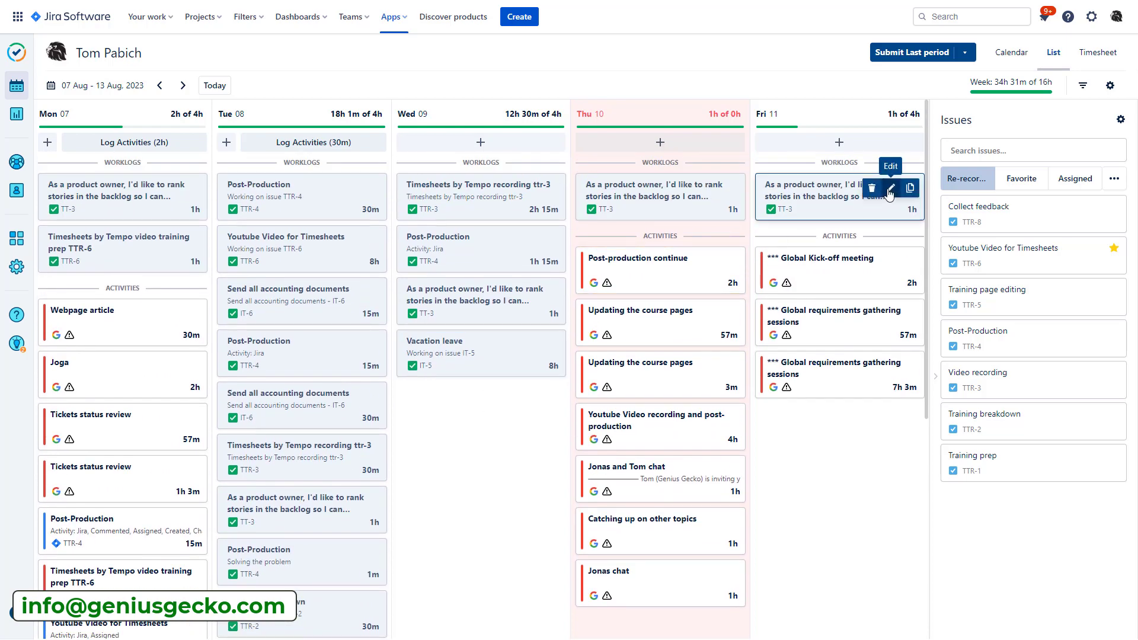
Review the logged hours per issue and day in the Timesheet view for 07–13 August 2023
{"action": "left_click", "coordinate": [1098, 53]}
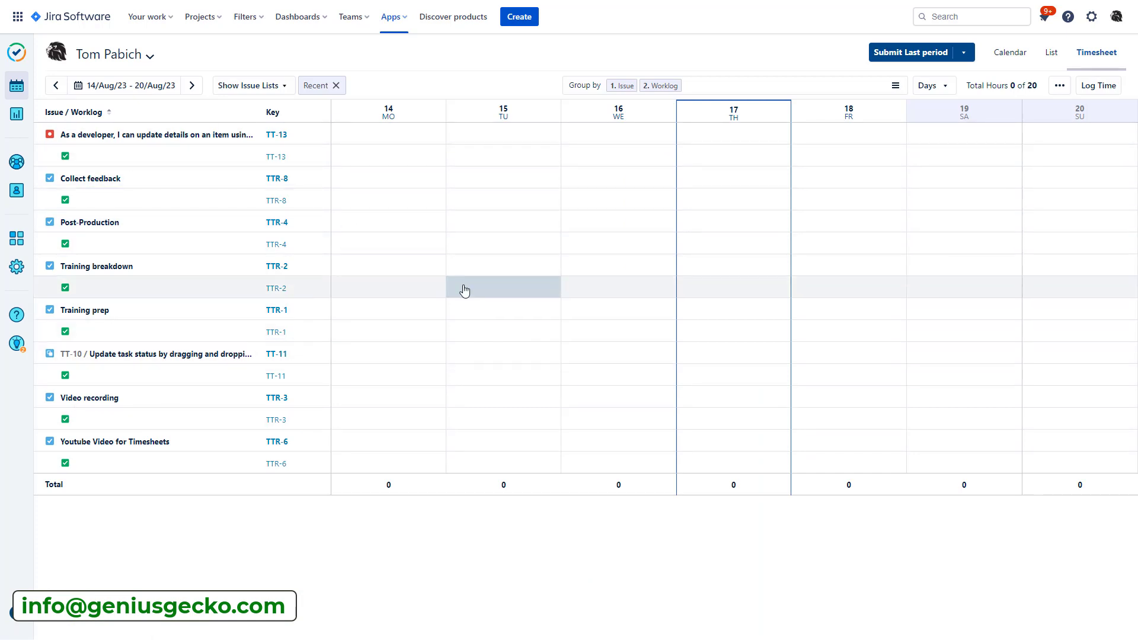
{"action": "left_click", "coordinate": [58, 86]}
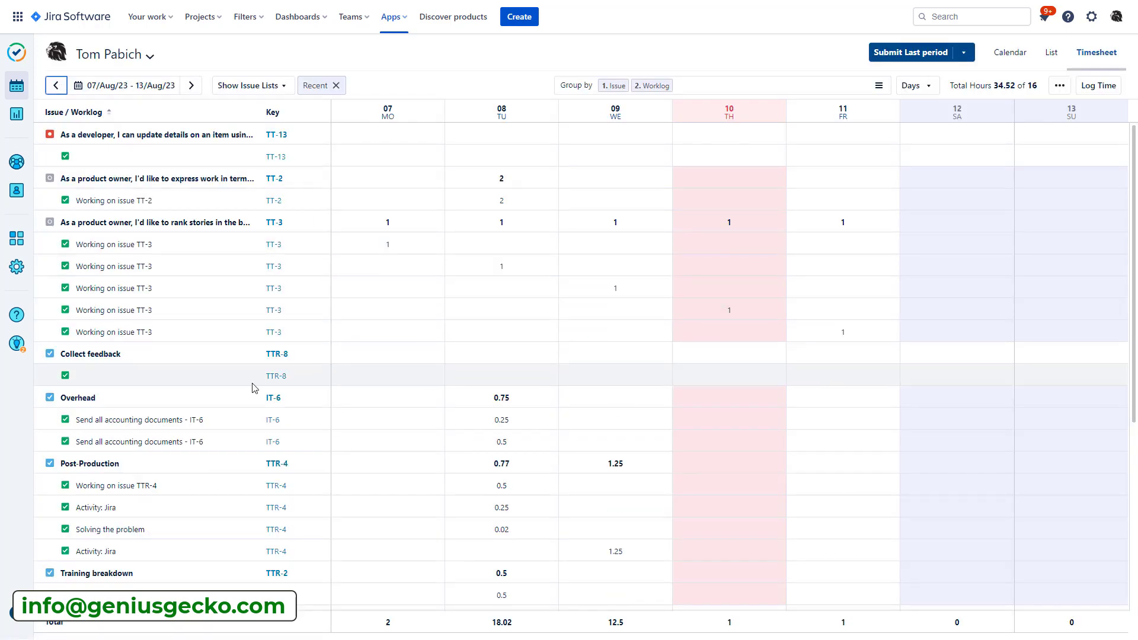
{"action": "scroll", "coordinate": [251, 388], "scroll_direction": "down", "scroll_amount": 5}
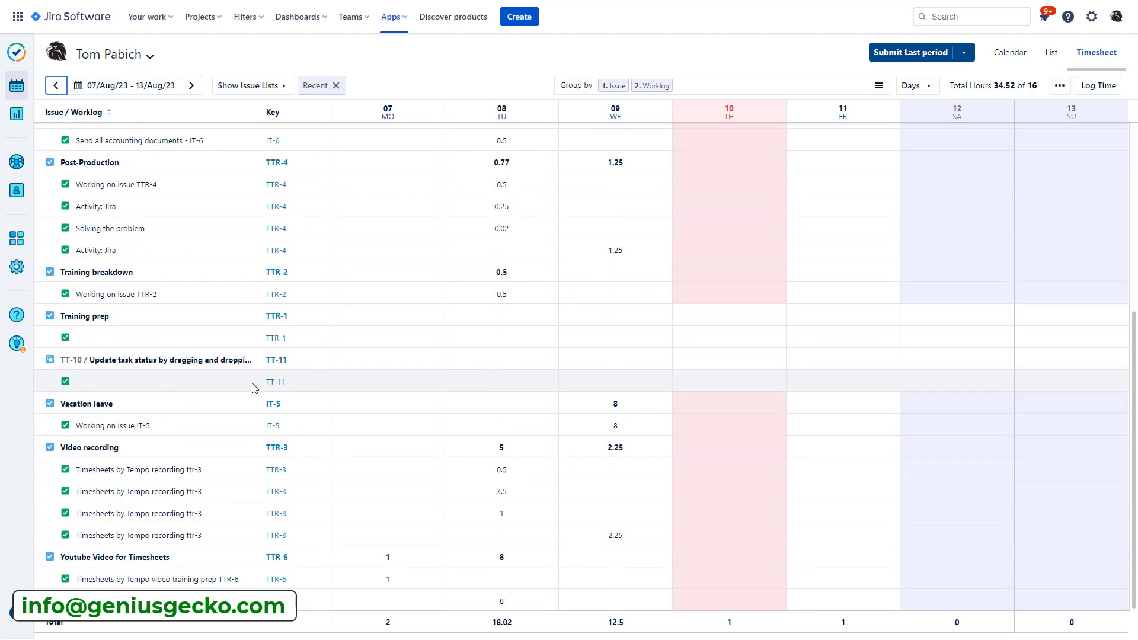
{"action": "scroll", "coordinate": [252, 388], "scroll_direction": "up", "scroll_amount": 5}
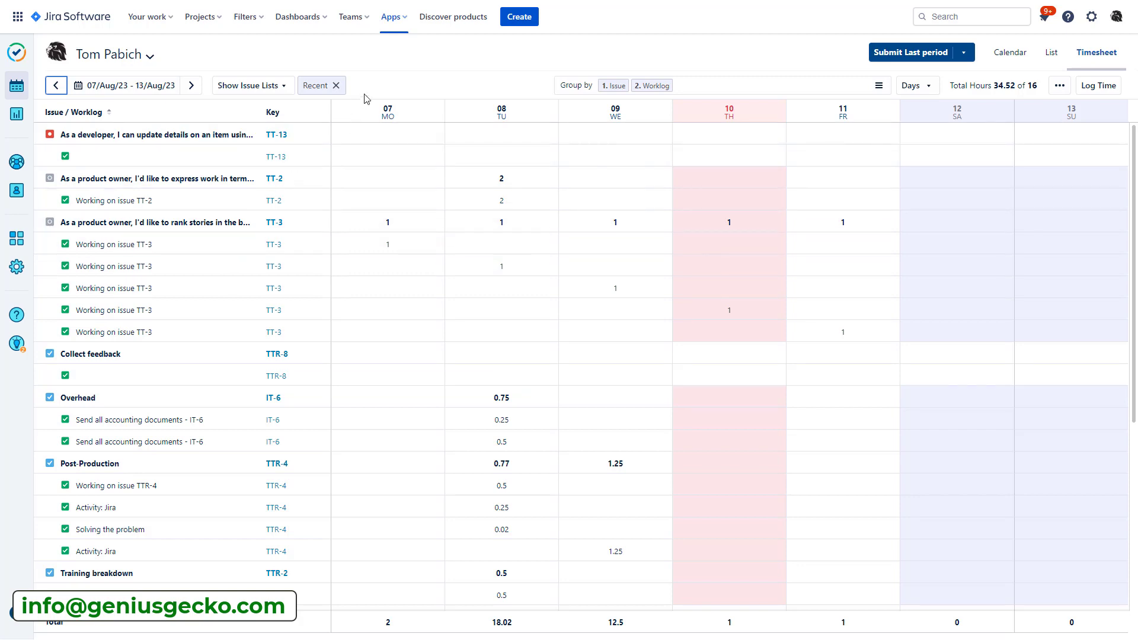
Show the timesheet's grouping options and its view and column options, closing them without changing any
{"action": "left_click", "coordinate": [705, 88]}
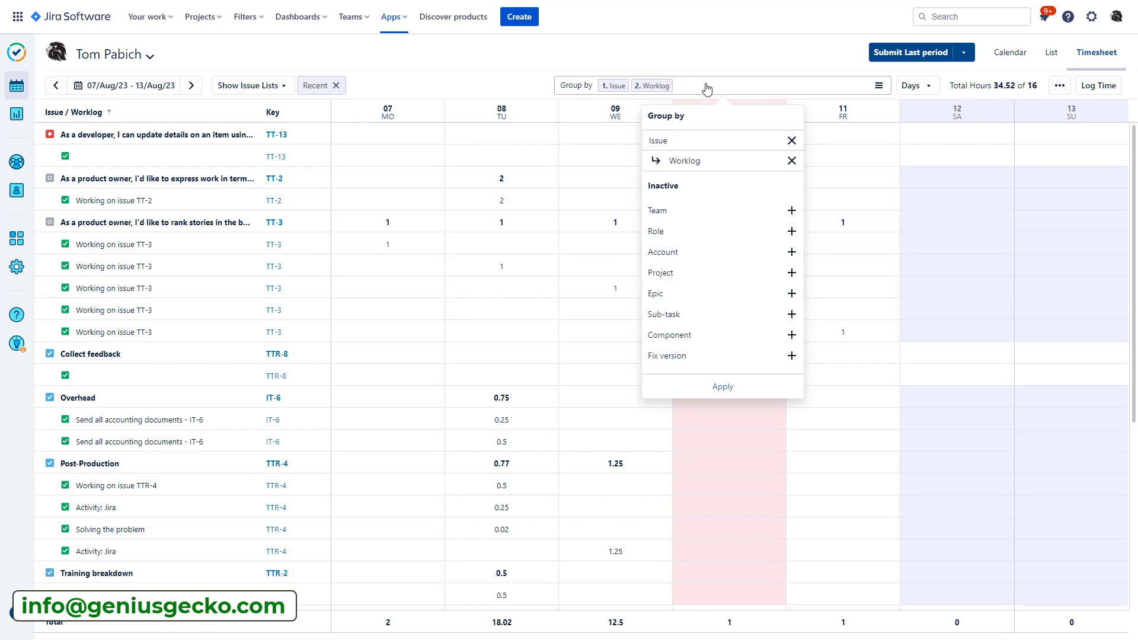
{"action": "left_click", "coordinate": [923, 88]}
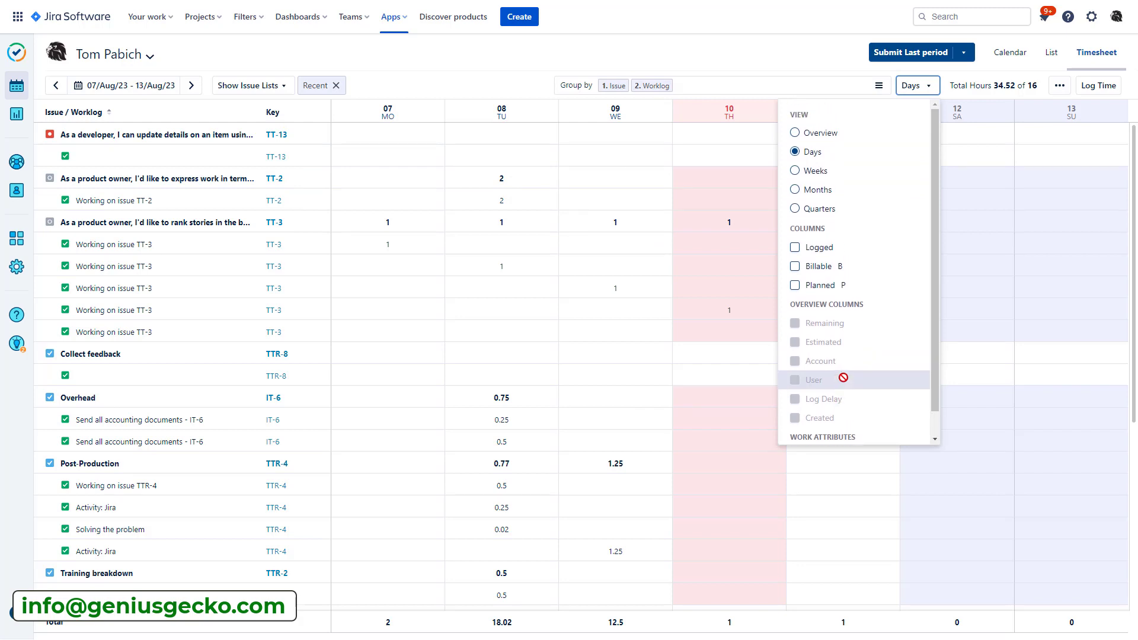
{"action": "left_click", "coordinate": [727, 64]}
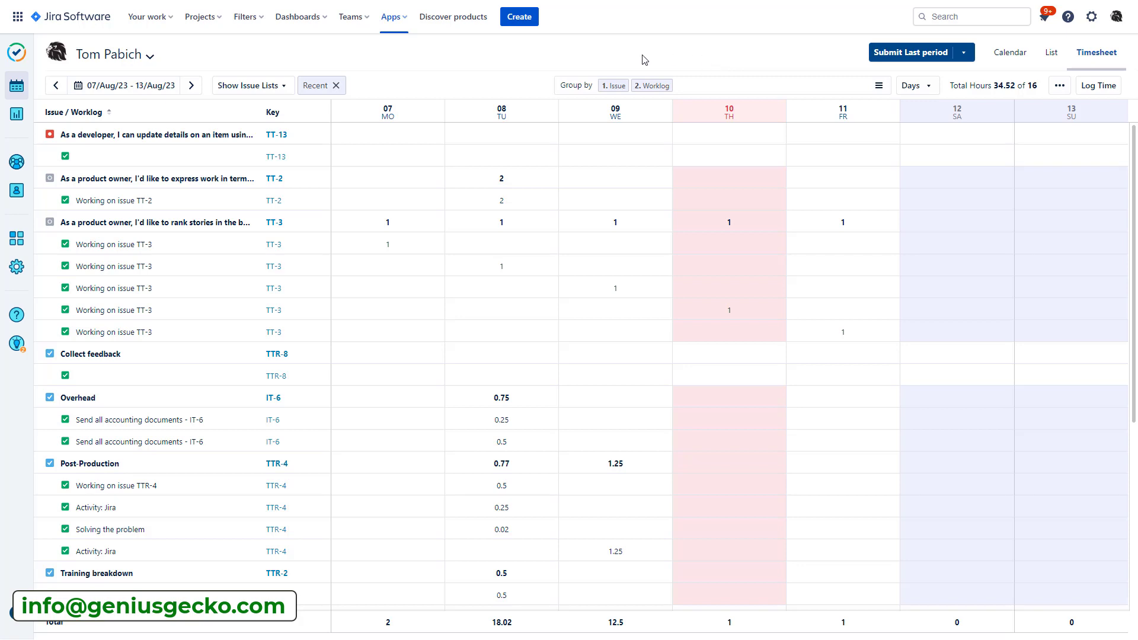
Show the Log Time form for TT-2 on 09 August and for TT-13 across 07–11 August 2023, cancelling both
{"action": "left_click", "coordinate": [596, 183]}
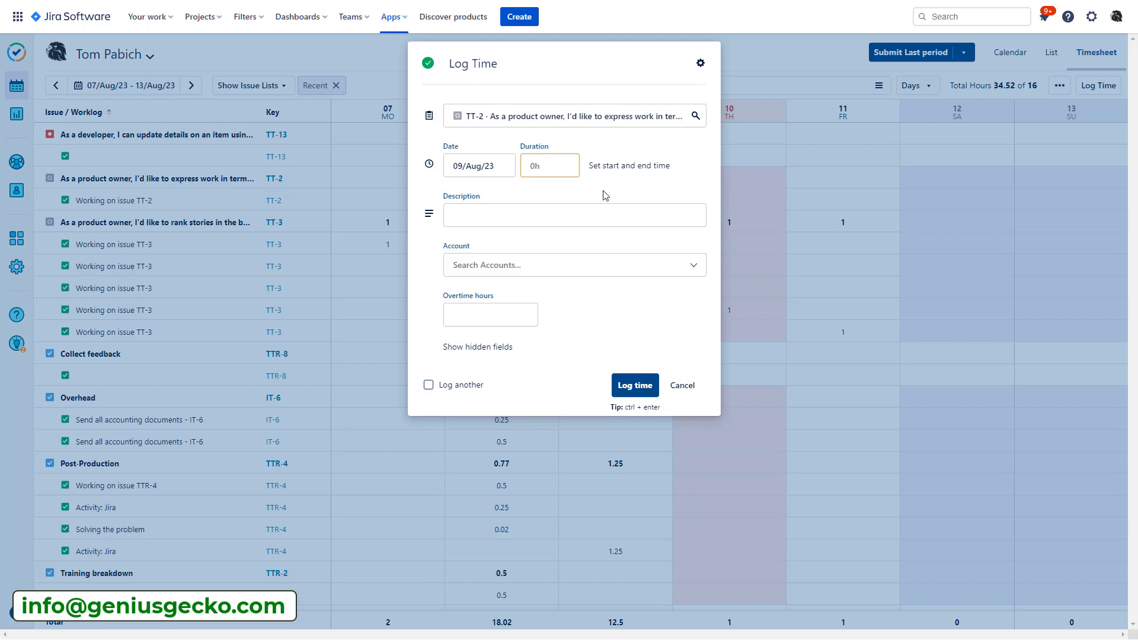
{"action": "key", "text": "Escape"}
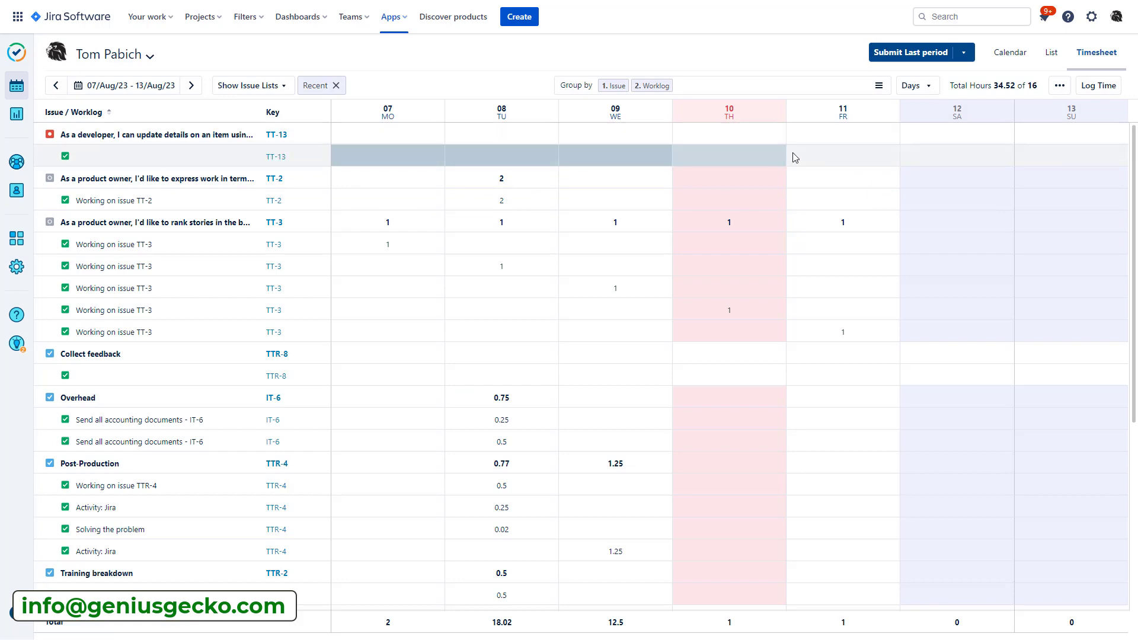
{"action": "left_click_drag", "start_coordinate": [794, 157], "coordinate": [807, 157]}
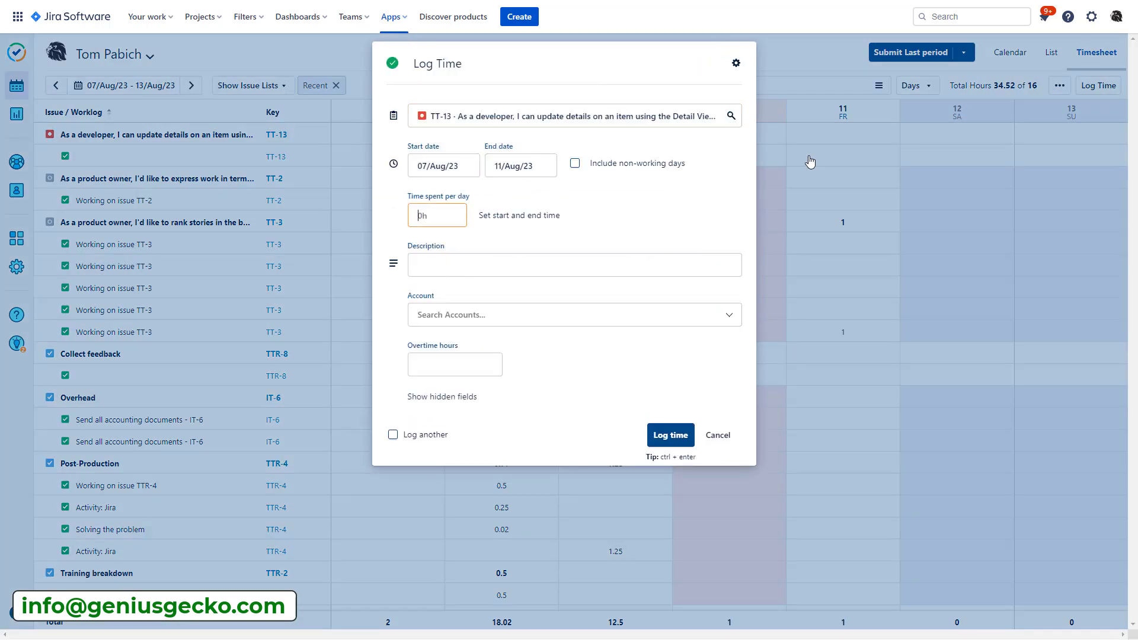
{"action": "left_click", "coordinate": [717, 436]}
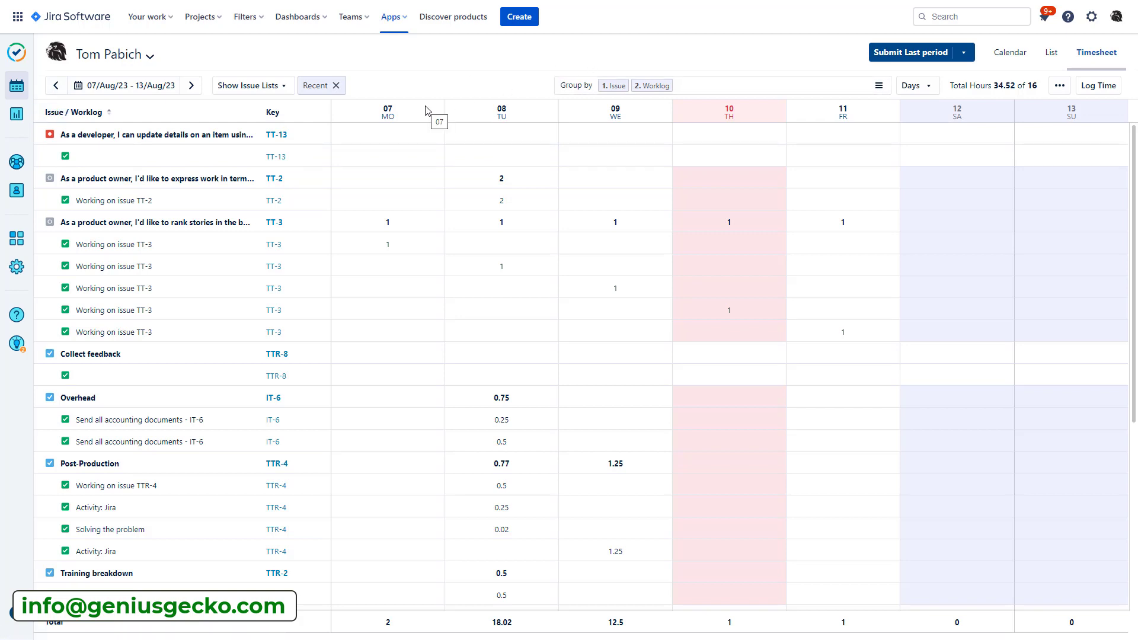
Check the submission status of the recent timesheet periods without submitting any
{"action": "left_click", "coordinate": [964, 54]}
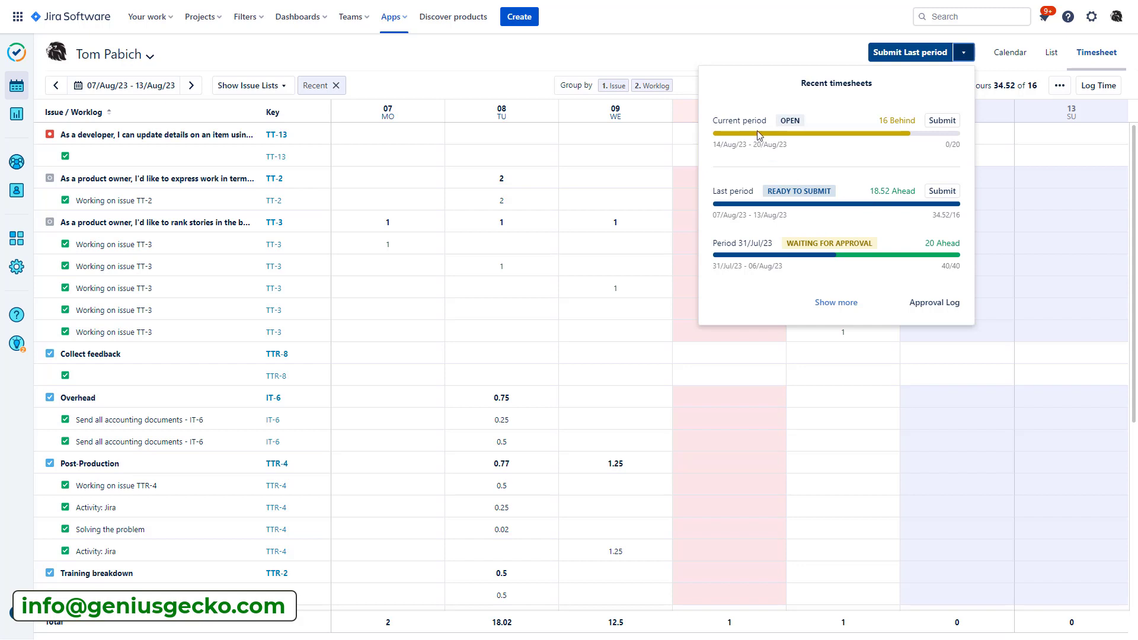
{"action": "left_click", "coordinate": [697, 50]}
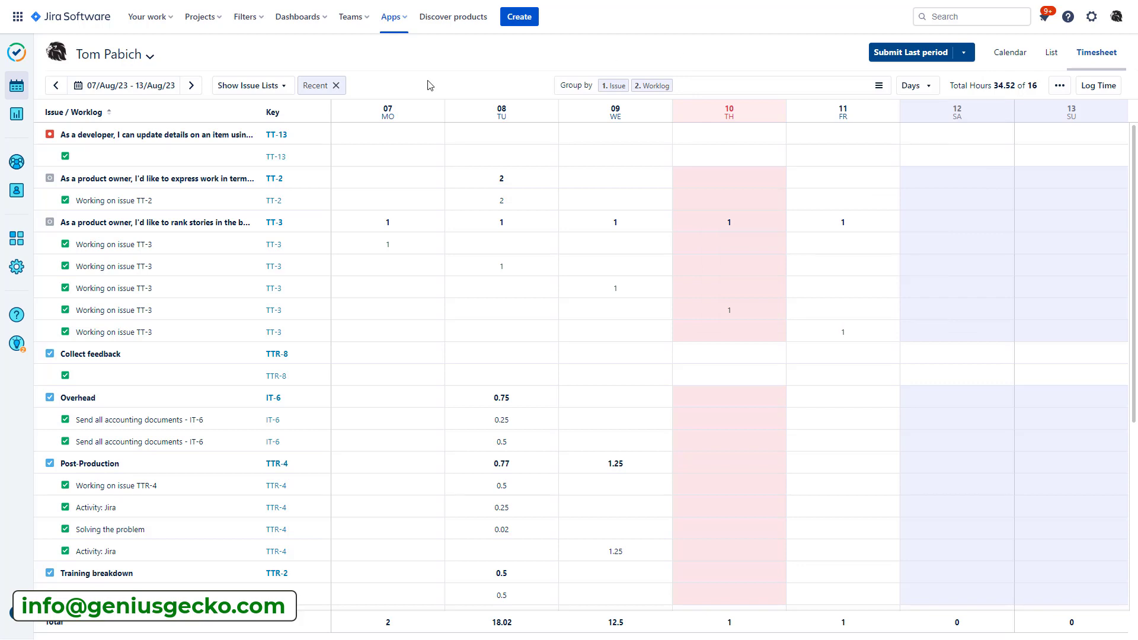
Open the saved report "All Timesheets per Project Report created 09/Aug/23" and show its filter, grouping and view options
{"action": "left_click", "coordinate": [18, 114]}
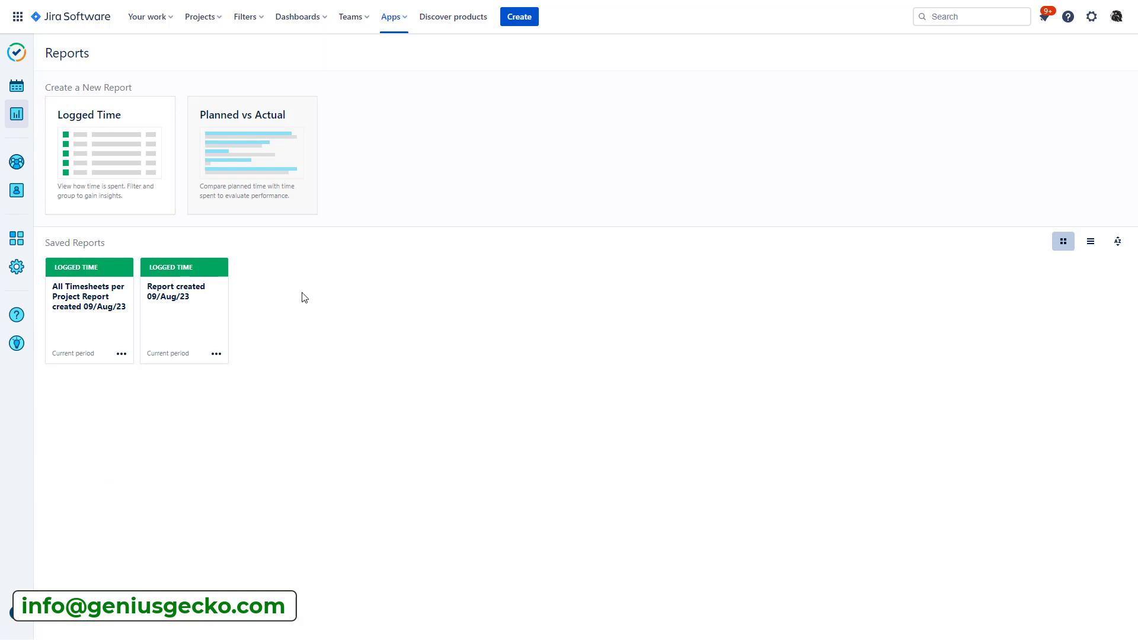
{"action": "left_click", "coordinate": [101, 308]}
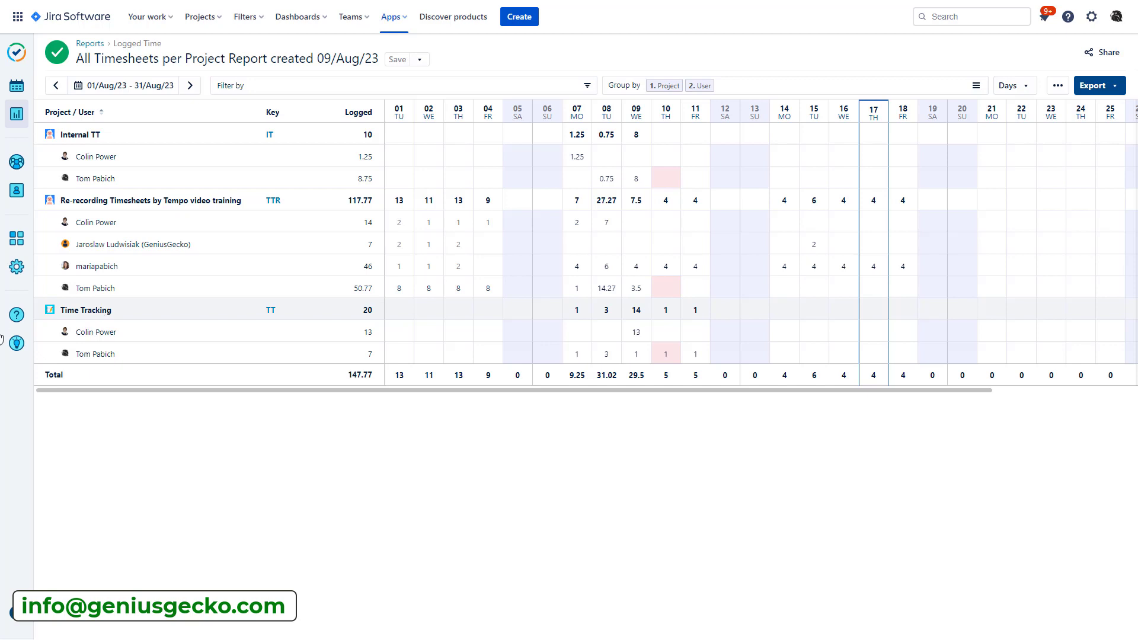
{"action": "left_click", "coordinate": [278, 86]}
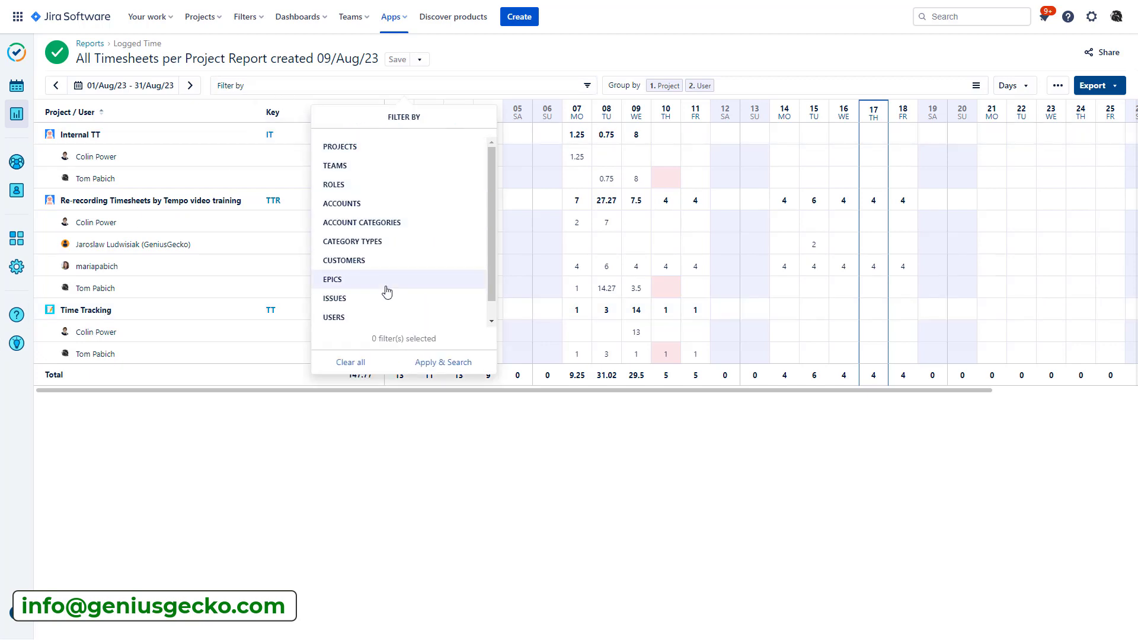
{"action": "left_click", "coordinate": [763, 89]}
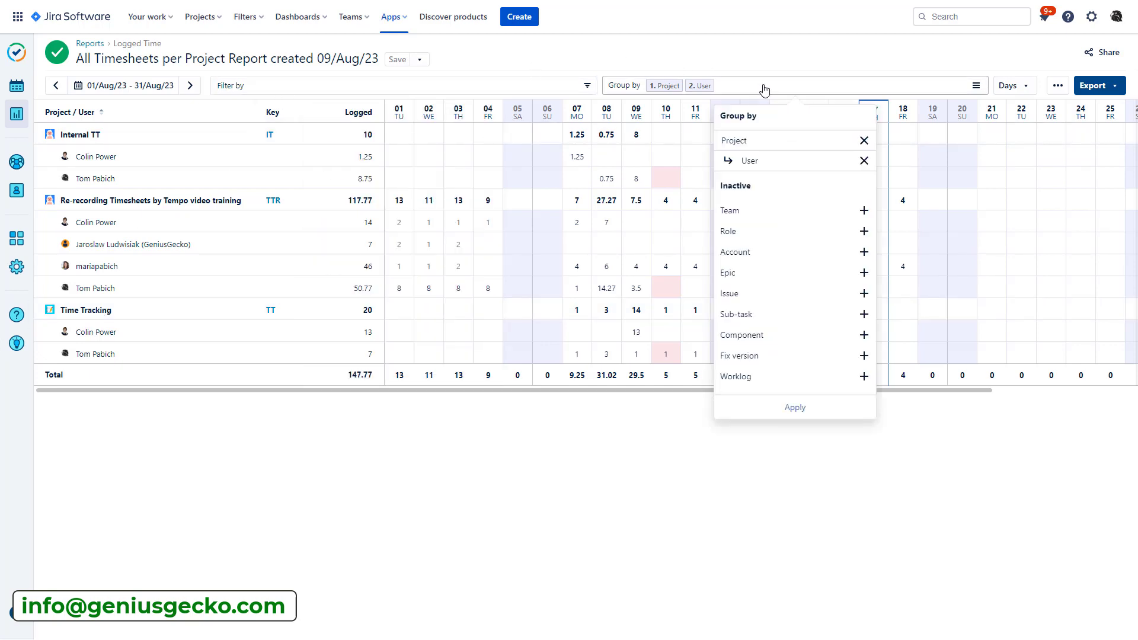
{"action": "left_click", "coordinate": [1009, 85]}
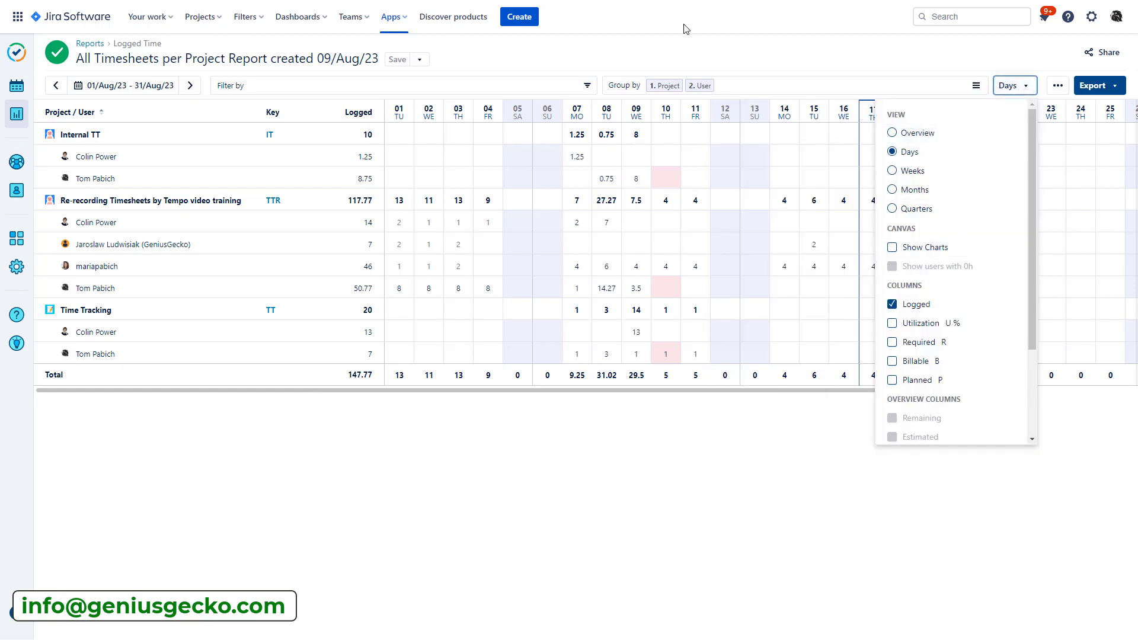
{"action": "left_click", "coordinate": [655, 52]}
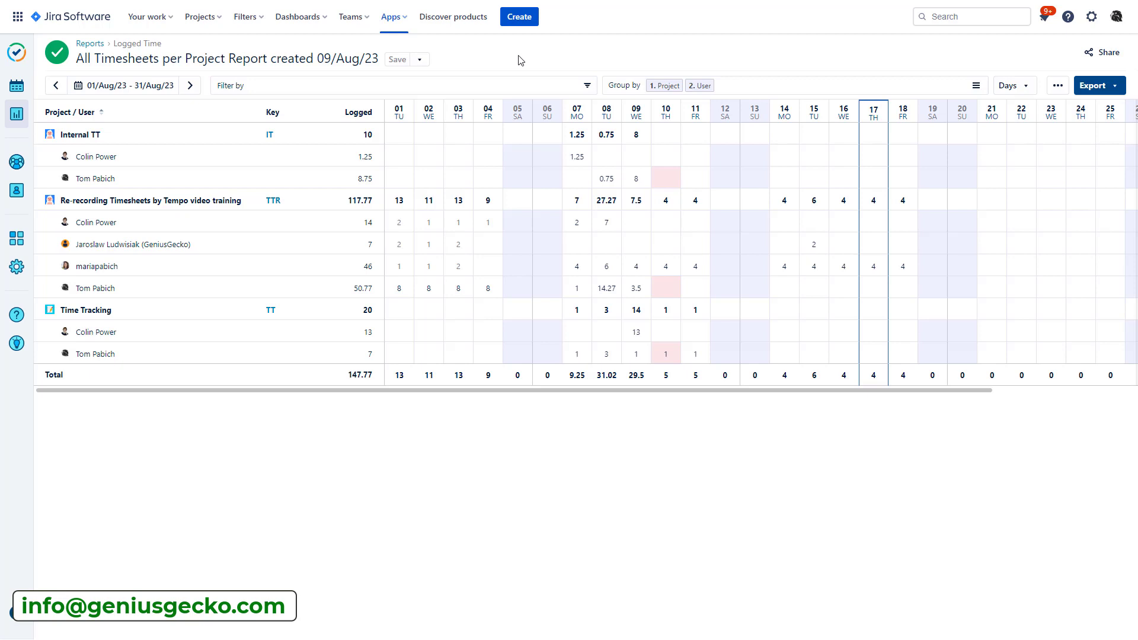
Examine all the criteria the report can be filtered by and close the list without selecting any
{"action": "left_click", "coordinate": [336, 92]}
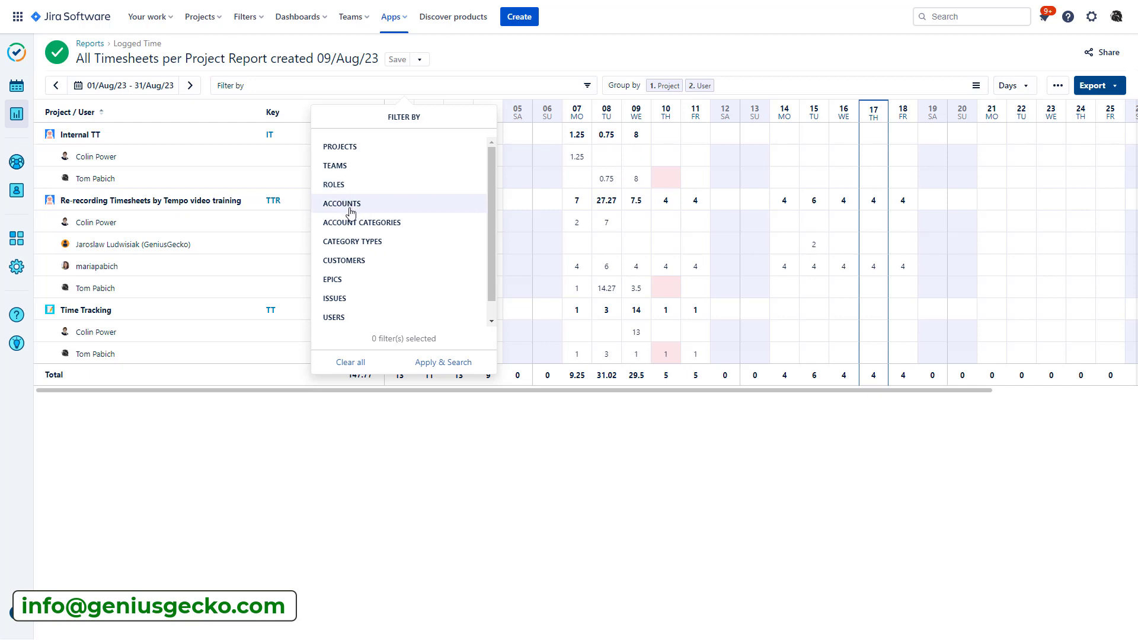
{"action": "scroll", "coordinate": [359, 259], "scroll_direction": "down", "scroll_amount": 1}
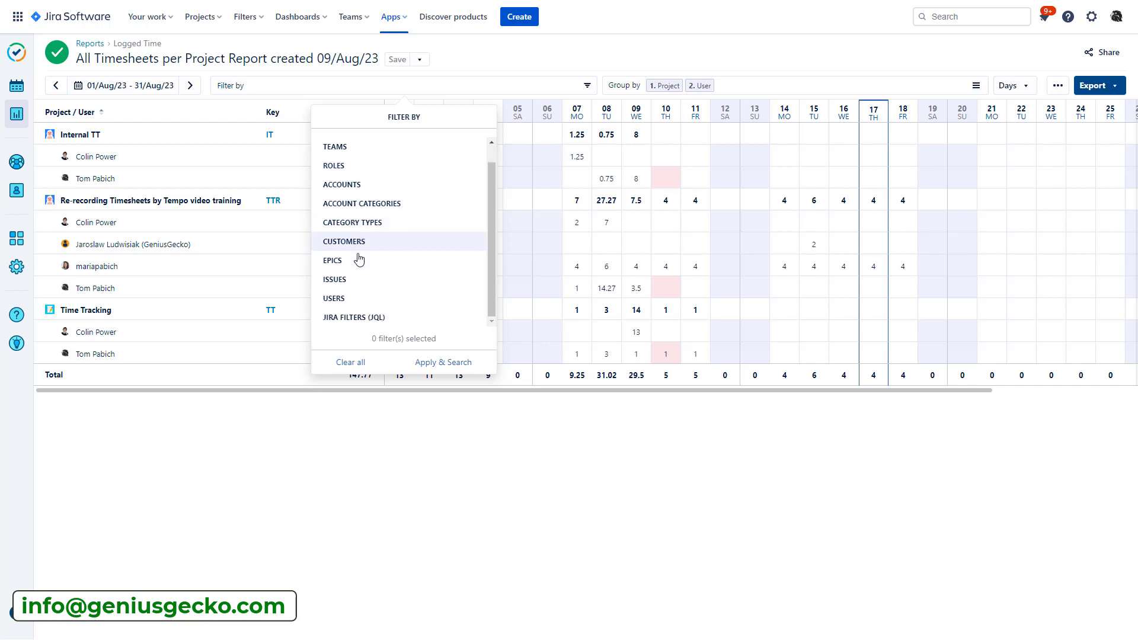
{"action": "scroll", "coordinate": [359, 259], "scroll_direction": "up", "scroll_amount": 1}
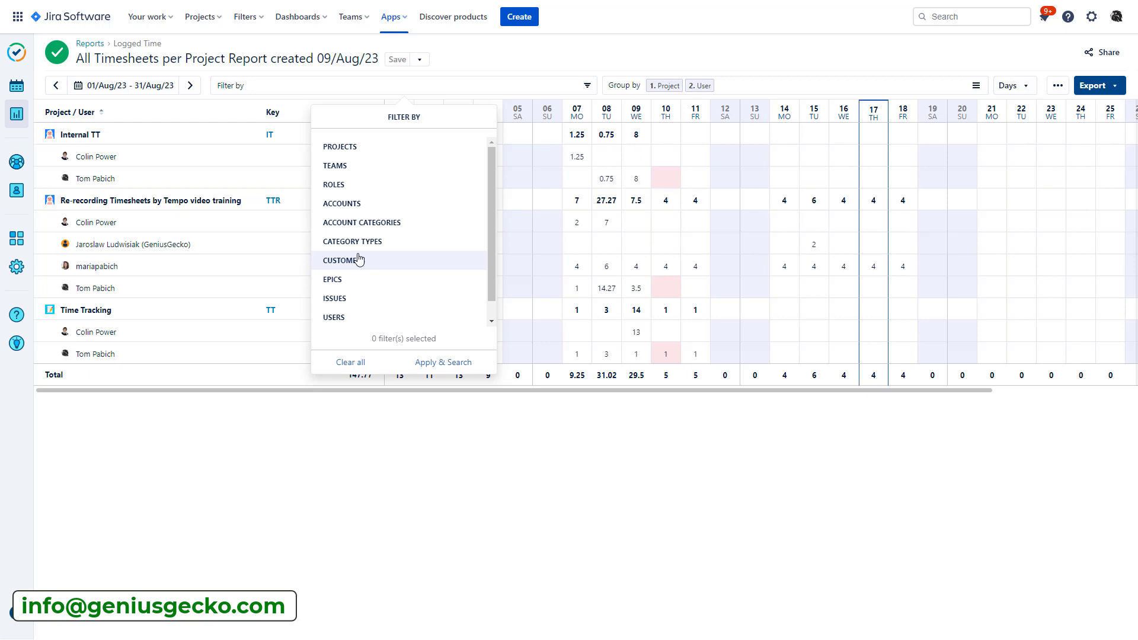
{"action": "left_click", "coordinate": [555, 59]}
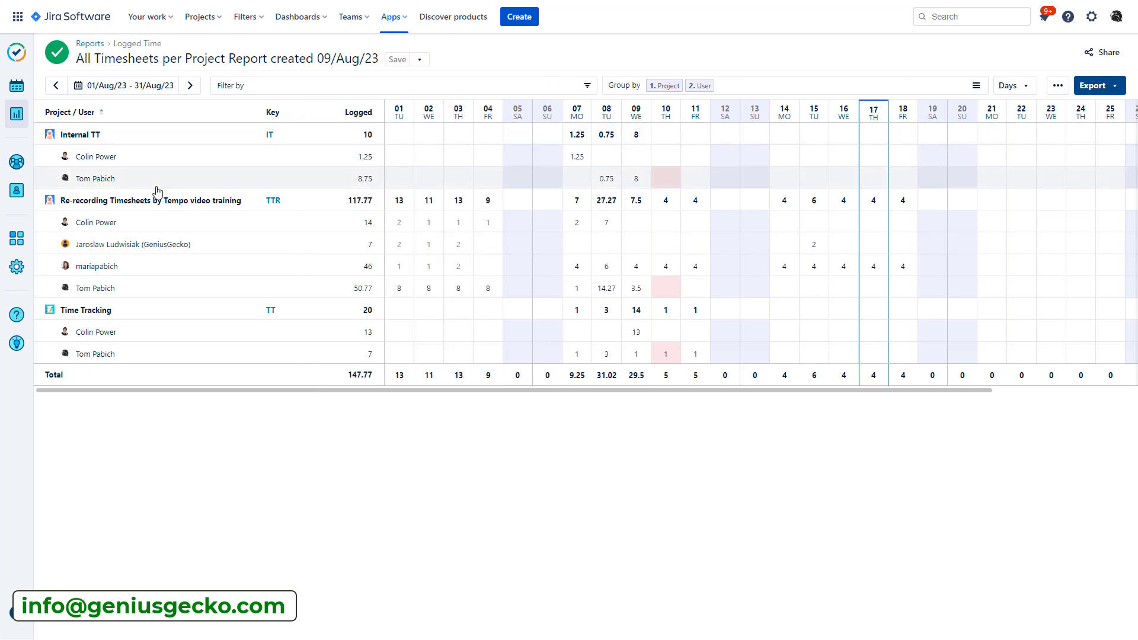
Open Test Team from the teams list and review its overview, timesheet, approvals and permissions
{"action": "left_click", "coordinate": [17, 163]}
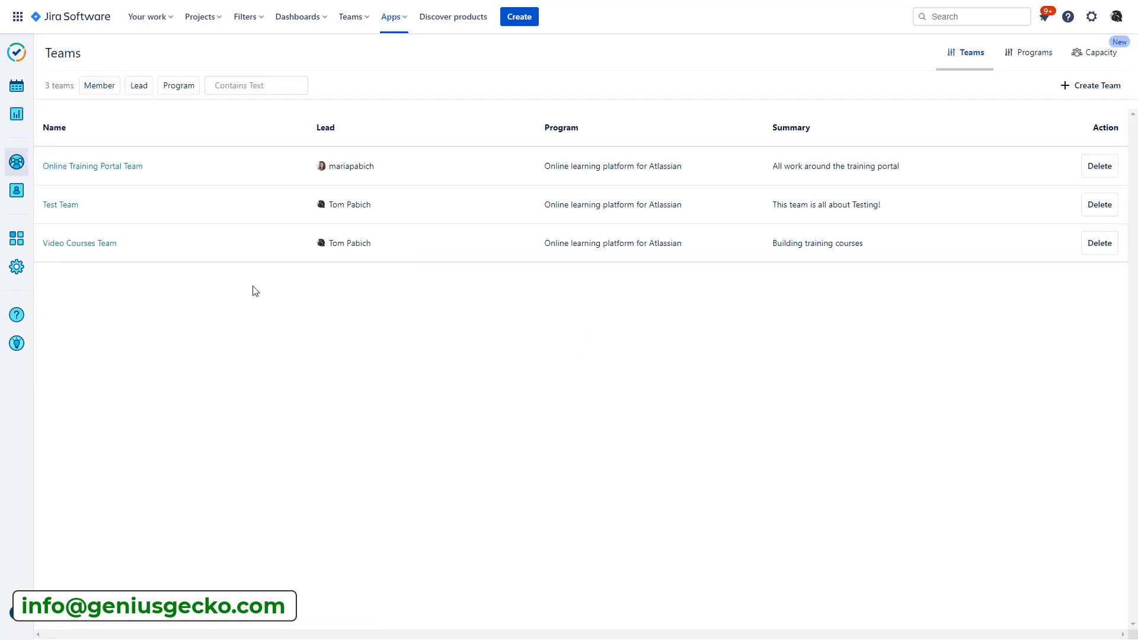
{"action": "left_click", "coordinate": [66, 210]}
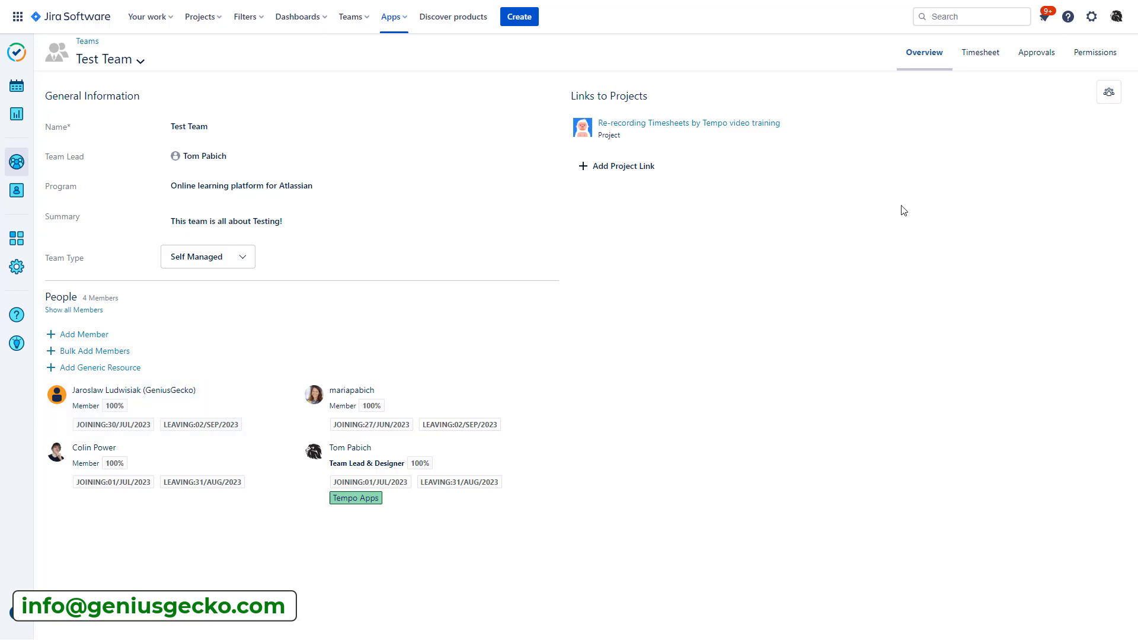
{"action": "left_click", "coordinate": [981, 59]}
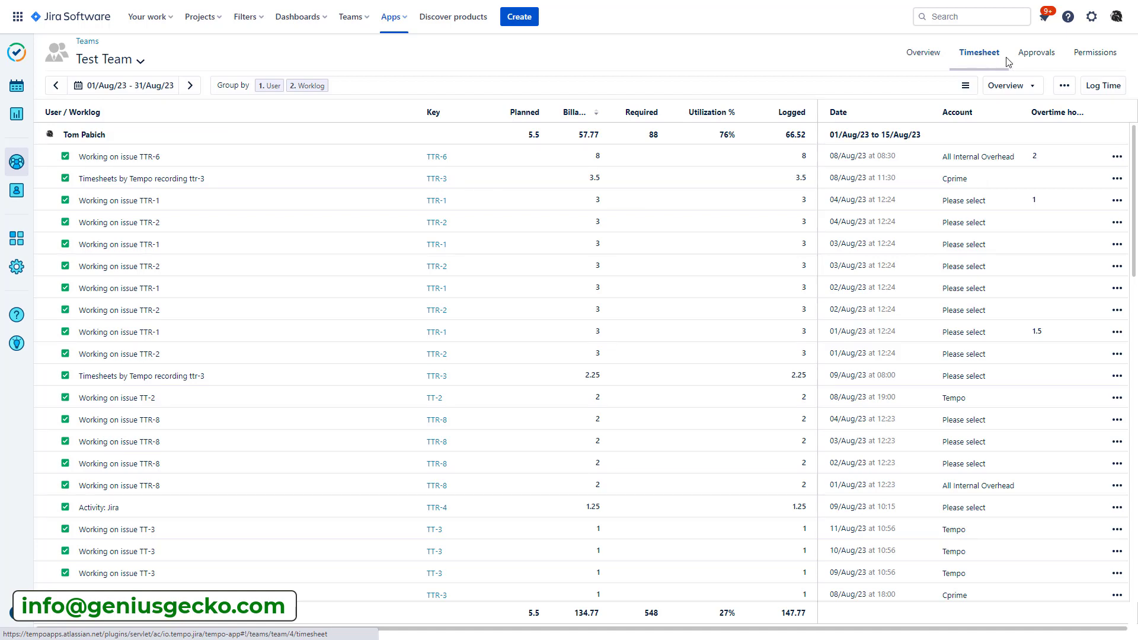
{"action": "left_click", "coordinate": [1036, 62]}
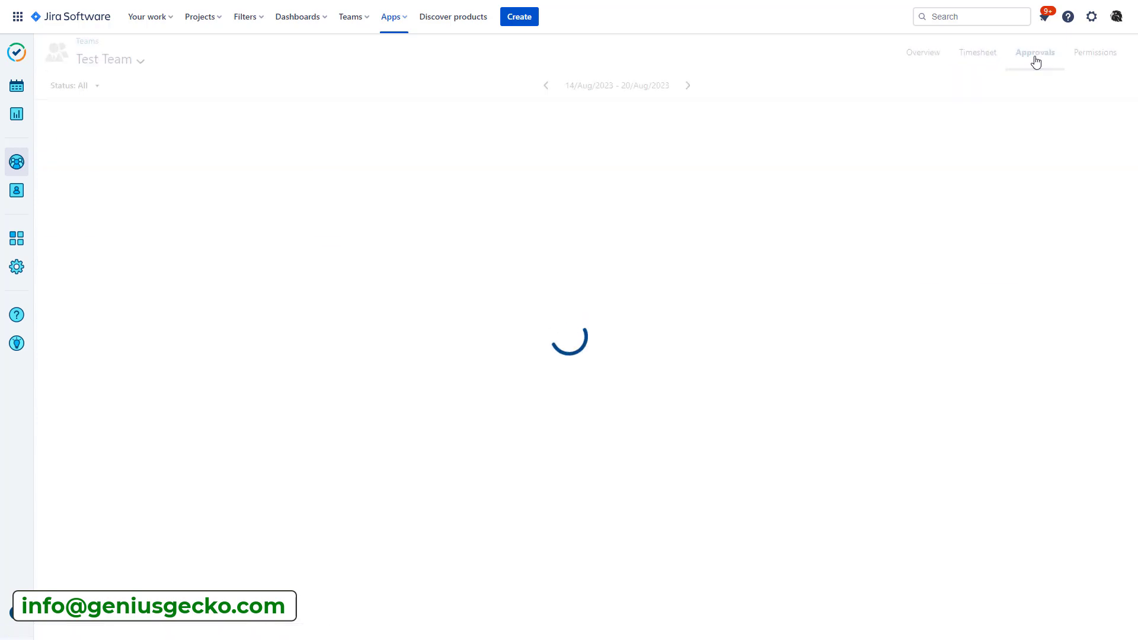
{"action": "left_click", "coordinate": [1093, 55]}
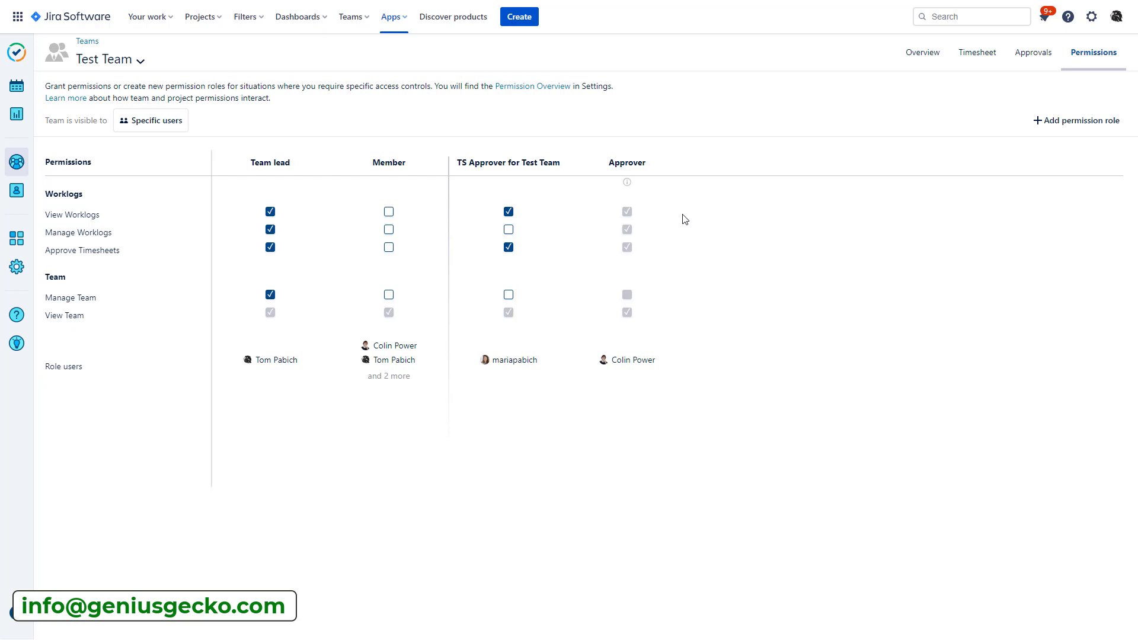
Review the Tempo accounts list and the customers list, returning to the accounts
{"action": "left_click", "coordinate": [17, 192]}
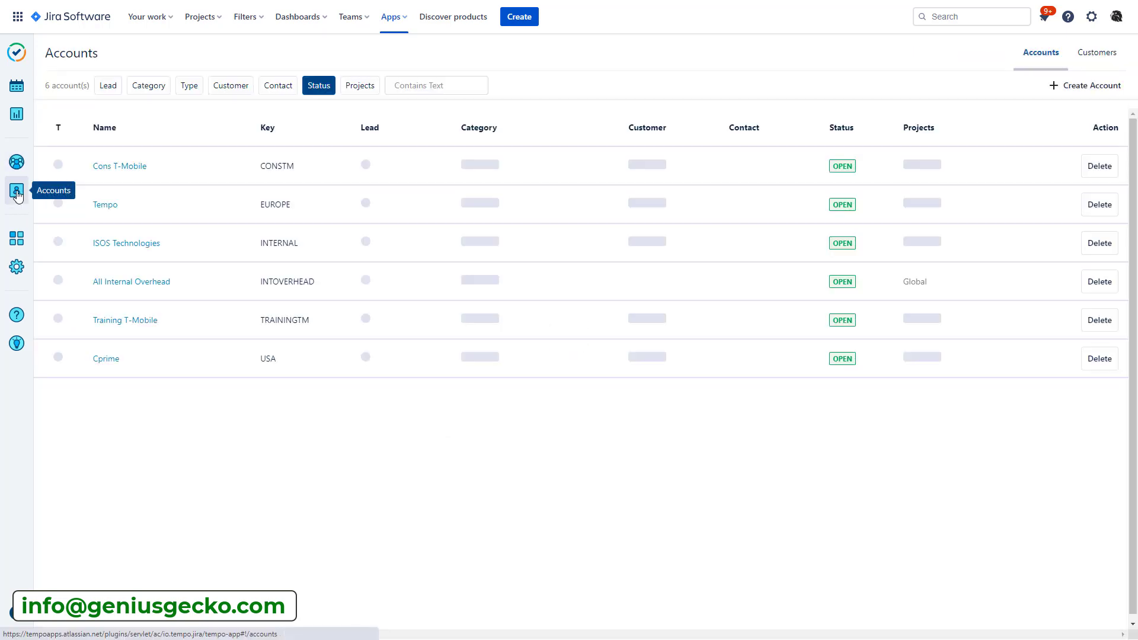
{"action": "left_click", "coordinate": [1101, 54]}
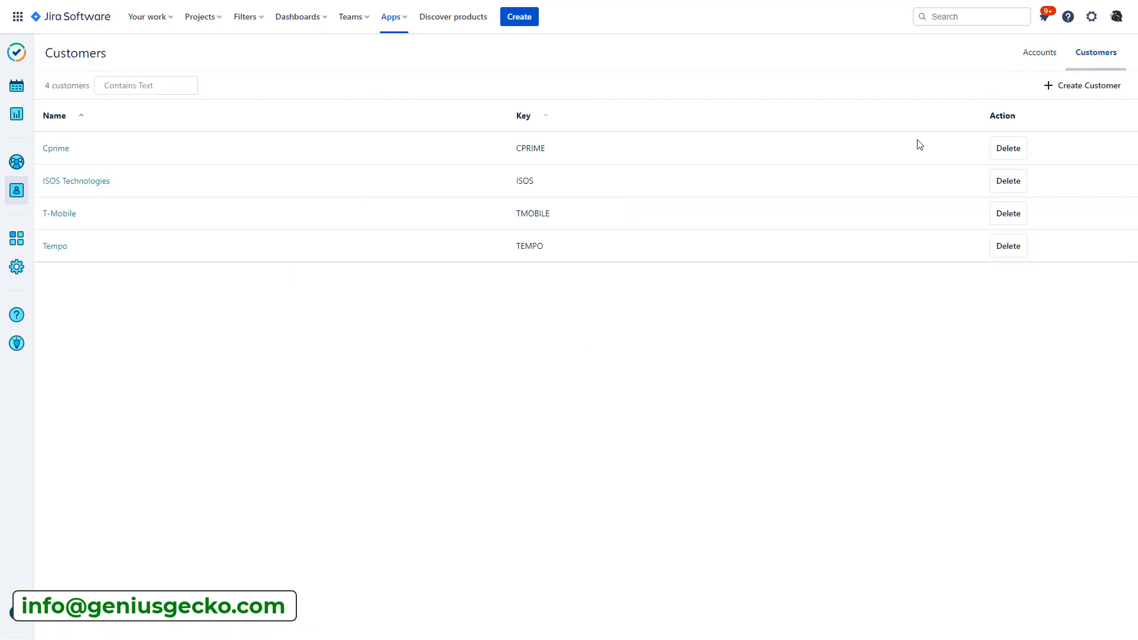
{"action": "left_click", "coordinate": [1035, 59]}
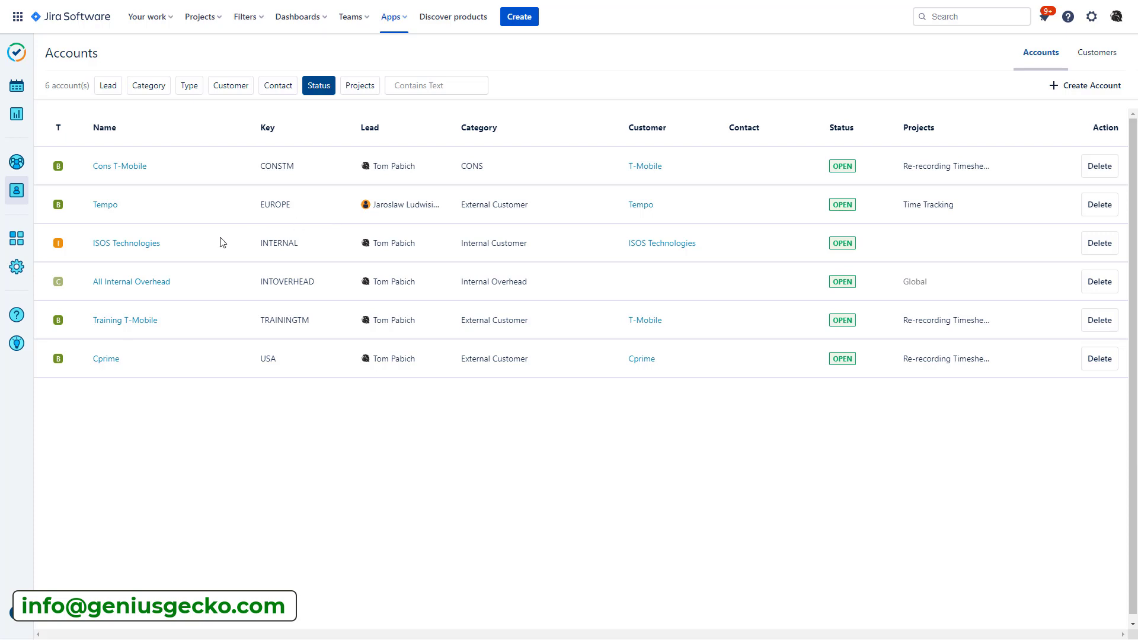
Open Tempo's settings and show the Work Attributes defined for worklogs
{"action": "left_click", "coordinate": [16, 269]}
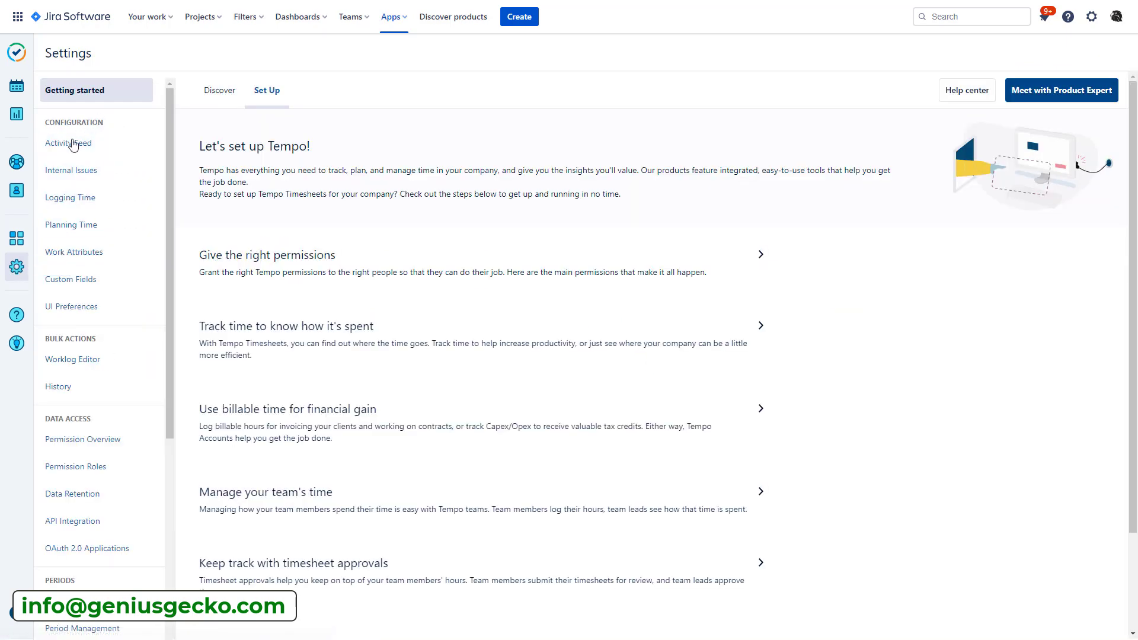
{"action": "left_click", "coordinate": [114, 306]}
{"action": "scroll", "coordinate": [115, 311], "scroll_direction": "down", "scroll_amount": 1}
{"action": "scroll", "coordinate": [114, 312], "scroll_direction": "up", "scroll_amount": 1}
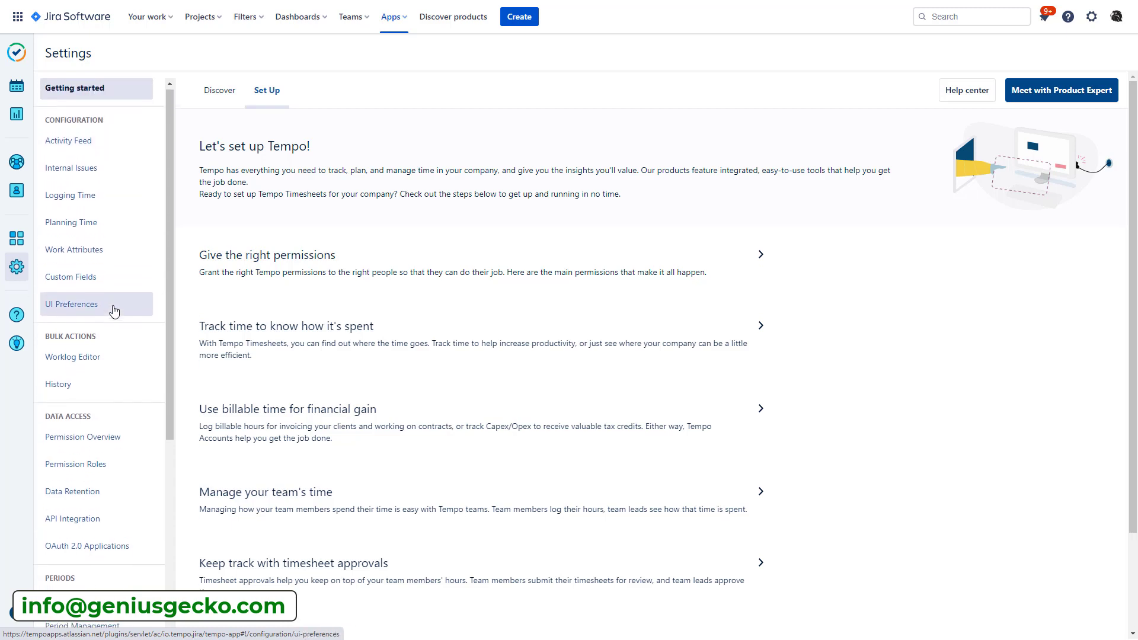
{"action": "left_click", "coordinate": [77, 259]}
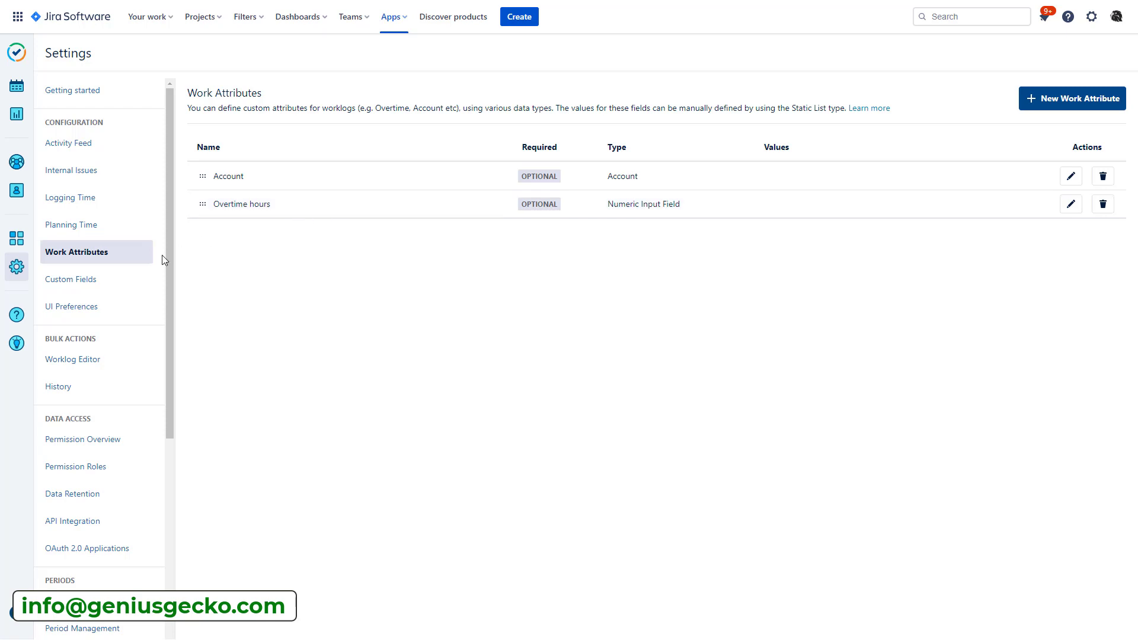
Show the Scheduler Configuration for timesheet periods and look over the remaining settings categories
{"action": "scroll", "coordinate": [97, 294], "scroll_direction": "down", "scroll_amount": 2}
{"action": "scroll", "coordinate": [98, 293], "scroll_direction": "down", "scroll_amount": 1}
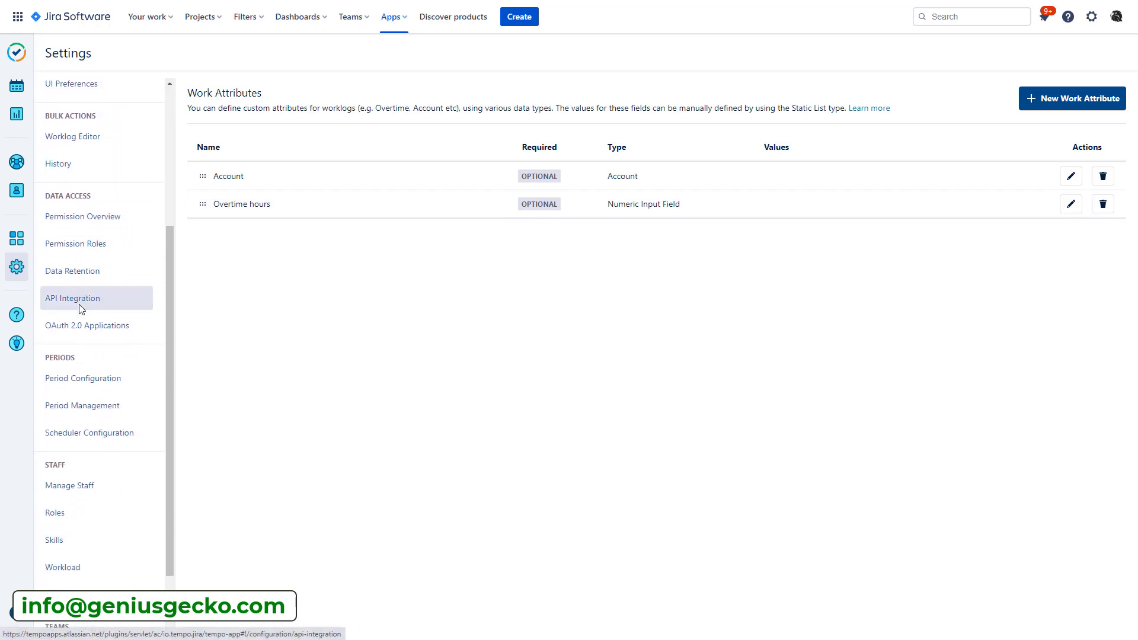
{"action": "scroll", "coordinate": [81, 309], "scroll_direction": "down", "scroll_amount": 2}
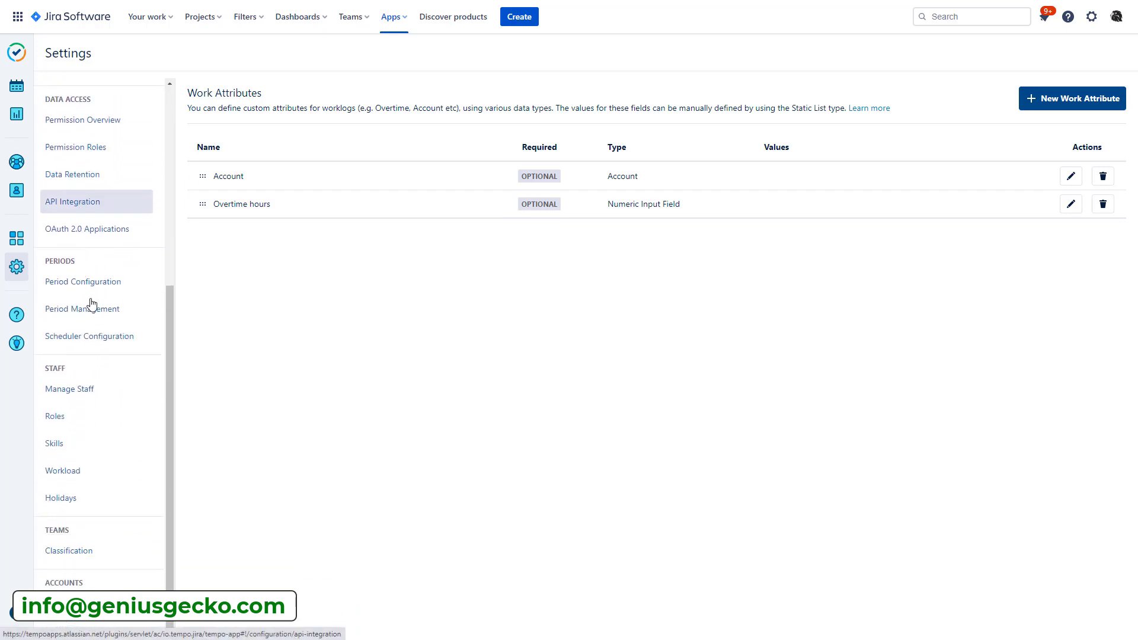
{"action": "left_click", "coordinate": [98, 340]}
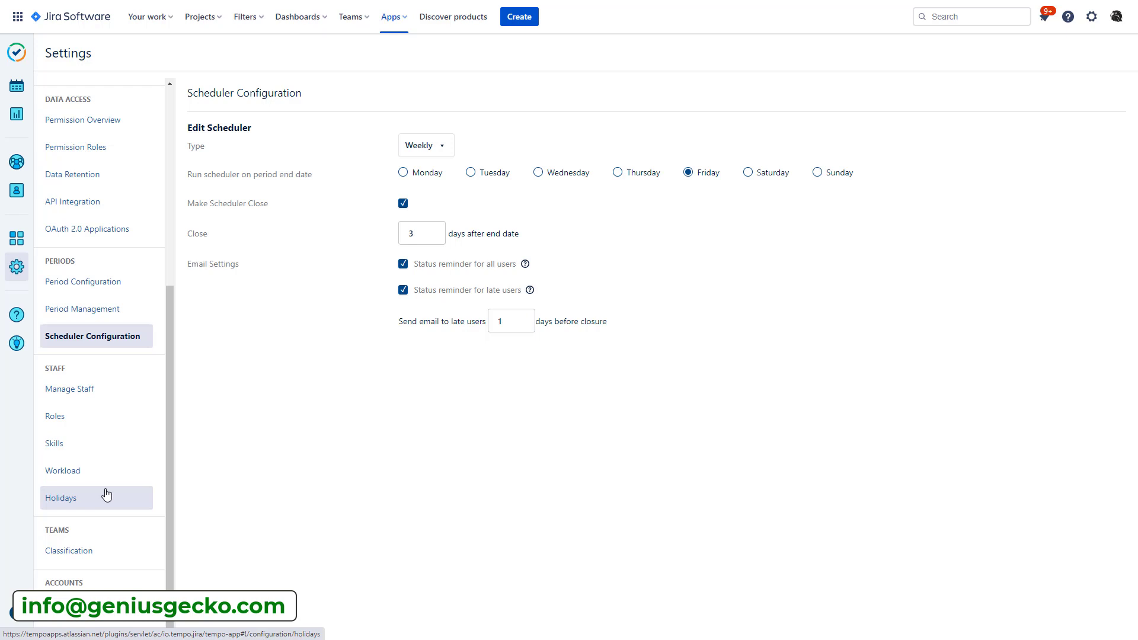
{"action": "scroll", "coordinate": [106, 495], "scroll_direction": "up", "scroll_amount": 5}
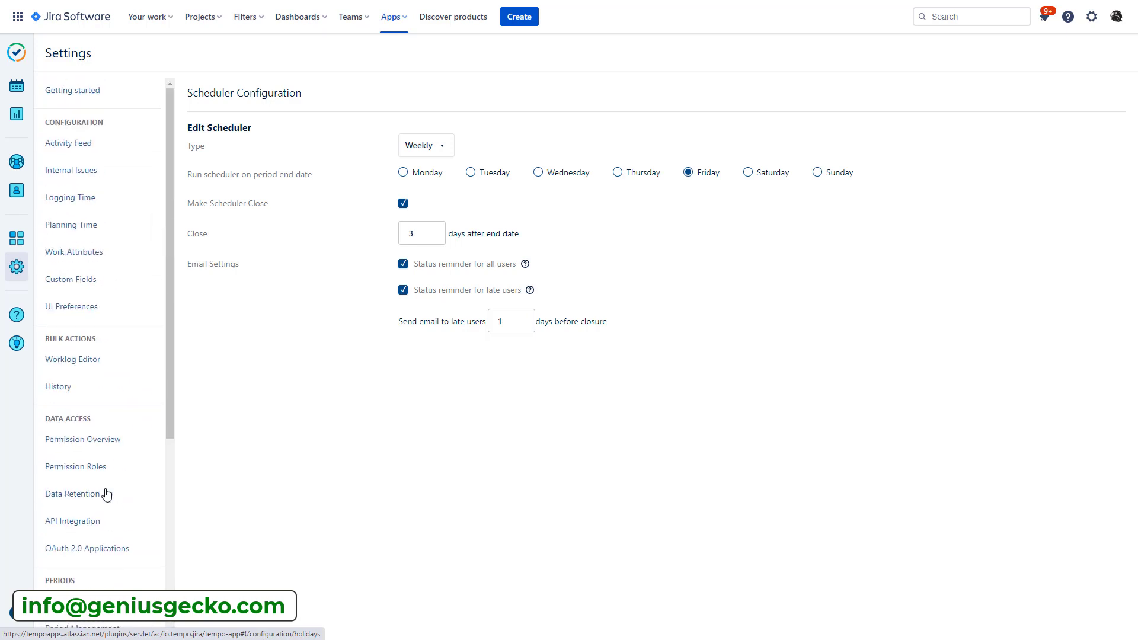